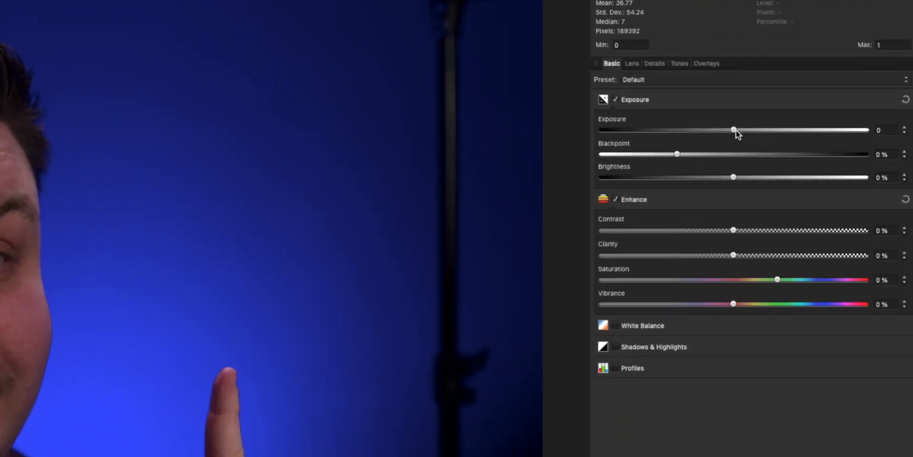
# Raise the photo's exposure to 2.064 and lower its brightness to -3%
pyautogui.moveTo(734, 129); pyautogui.dragTo(787, 135)
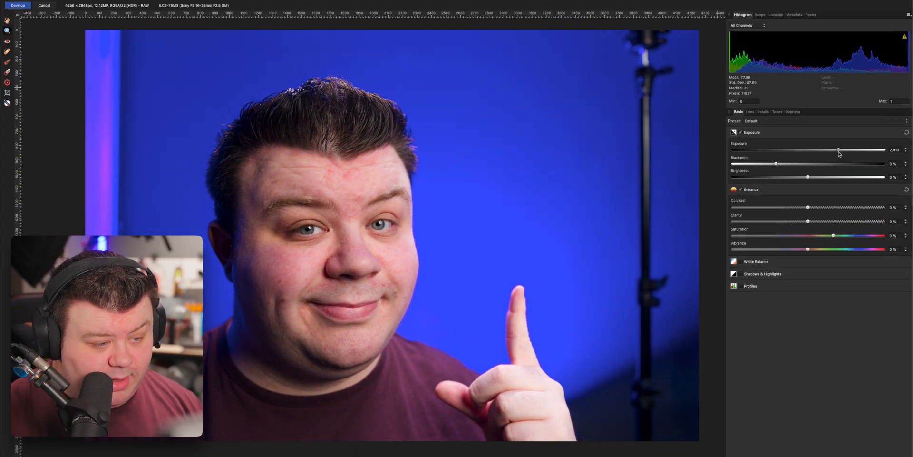
pyautogui.moveTo(839, 153); pyautogui.dragTo(839, 152)
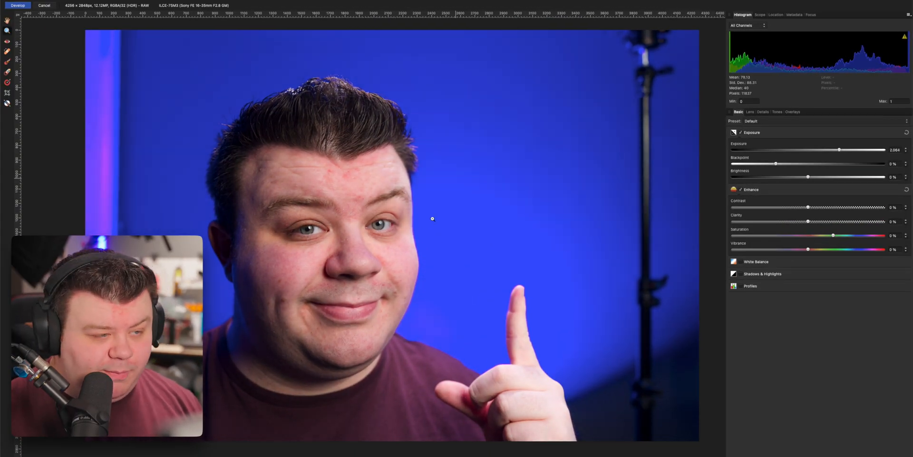
pyautogui.moveTo(808, 177); pyautogui.dragTo(797, 178)
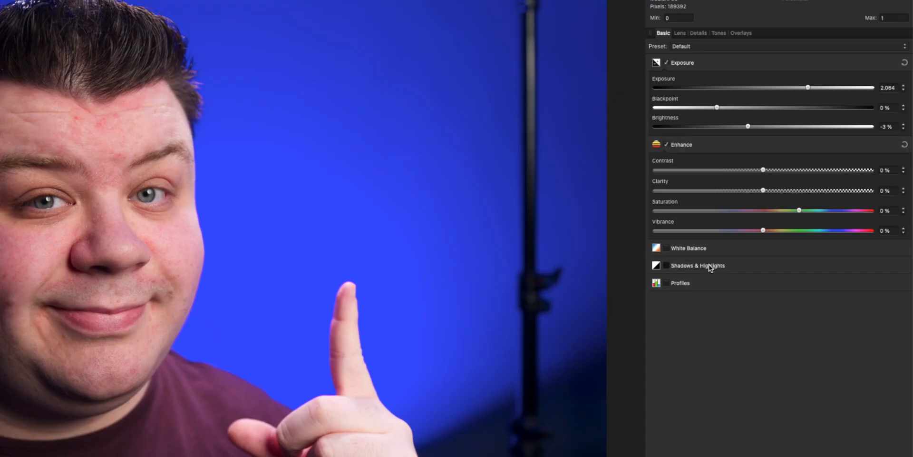
# Enable Shadows & Highlights with shadows at 28% and highlights at -32%, and develop the RAW photo
pyautogui.click(769, 276)
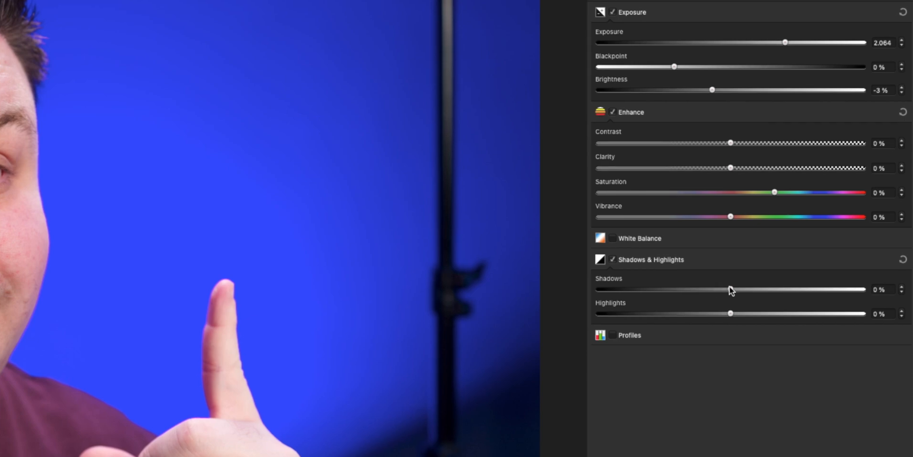
pyautogui.moveTo(811, 290); pyautogui.dragTo(819, 290)
pyautogui.moveTo(750, 288); pyautogui.dragTo(767, 288)
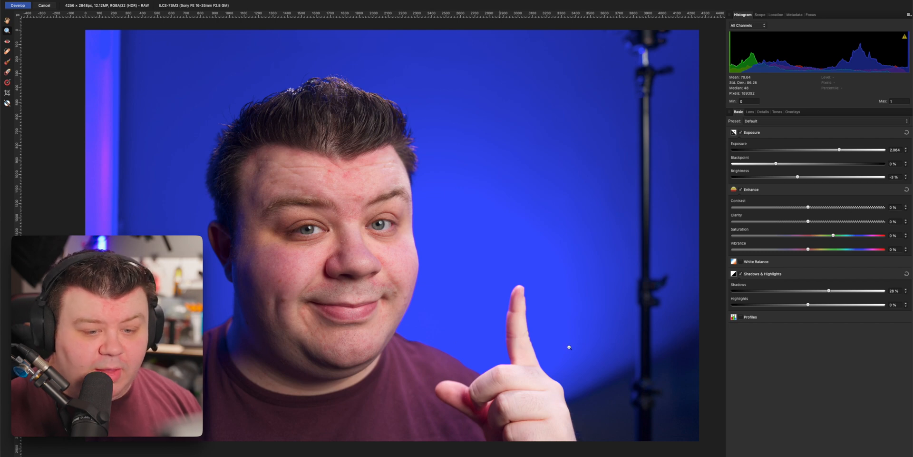
pyautogui.moveTo(808, 304); pyautogui.dragTo(785, 307)
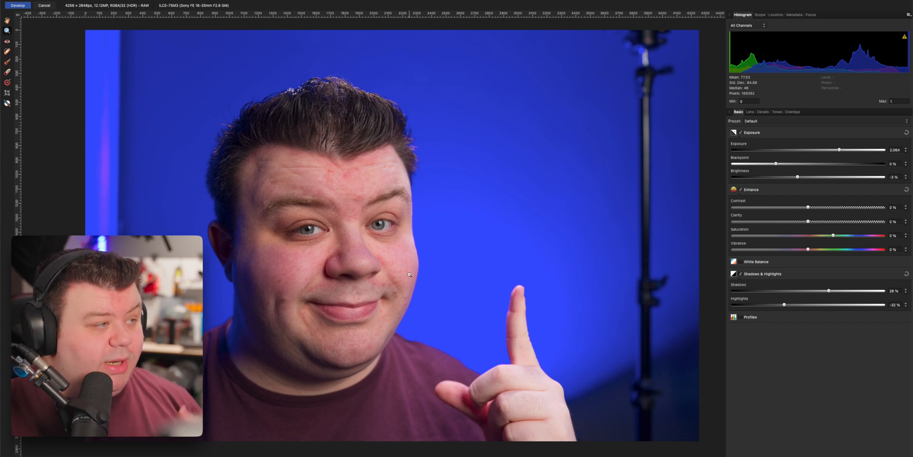
pyautogui.click(25, 4)
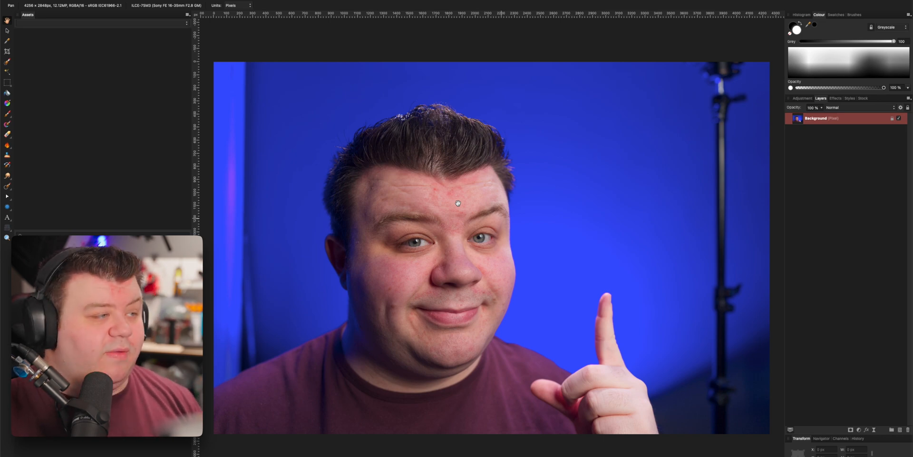
# Create a new 1920 × 1080 px document at 400 DPI with RGB/8 colour and a transparent background
pyautogui.click(64, 1)
pyautogui.click(66, 0)
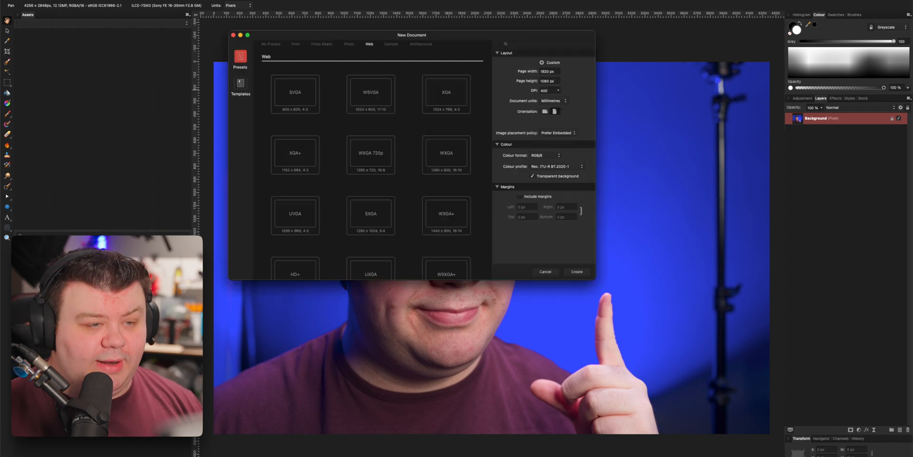
pyautogui.moveTo(467, 34); pyautogui.dragTo(512, 36)
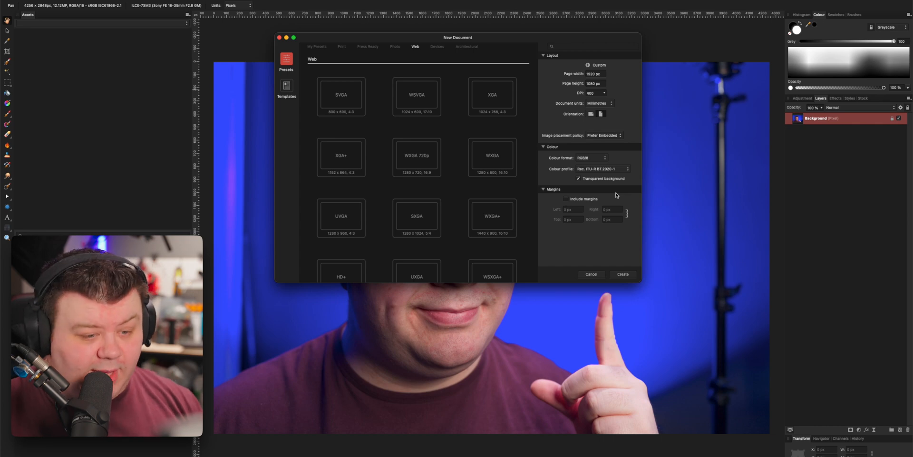
pyautogui.click(626, 274)
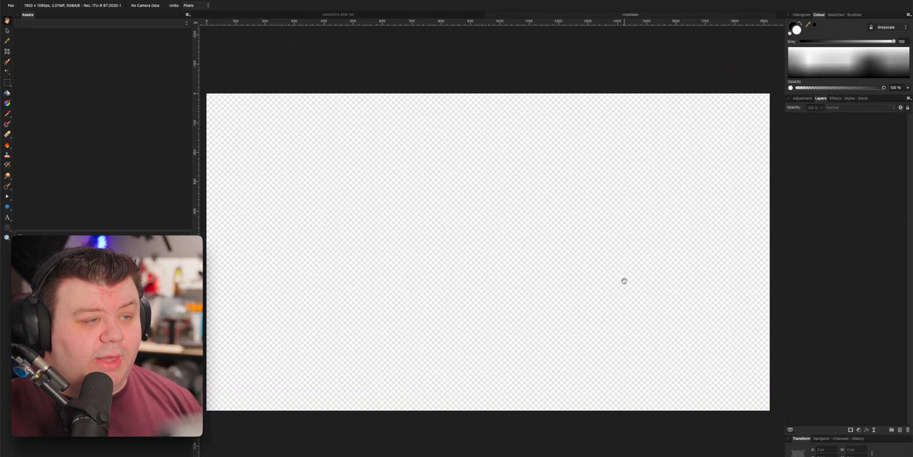
# Copy the developed photo from its document and paste it into the new blank document
pyautogui.click(425, 17)
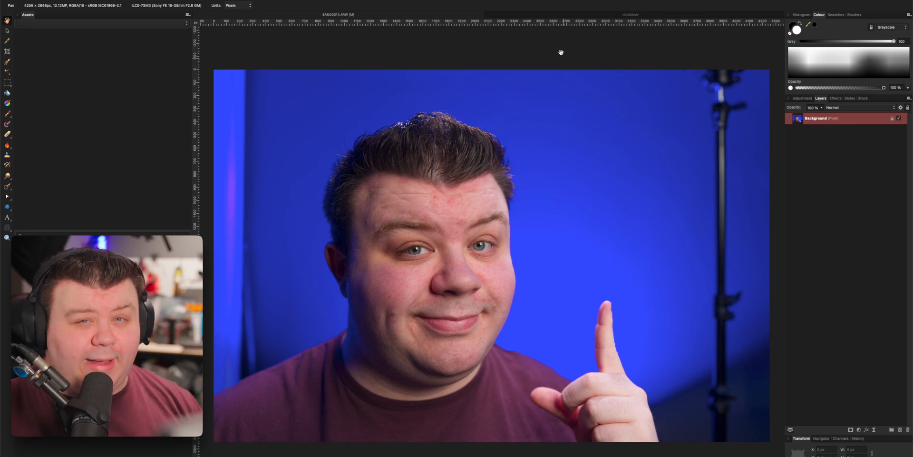
pyautogui.click(598, 18)
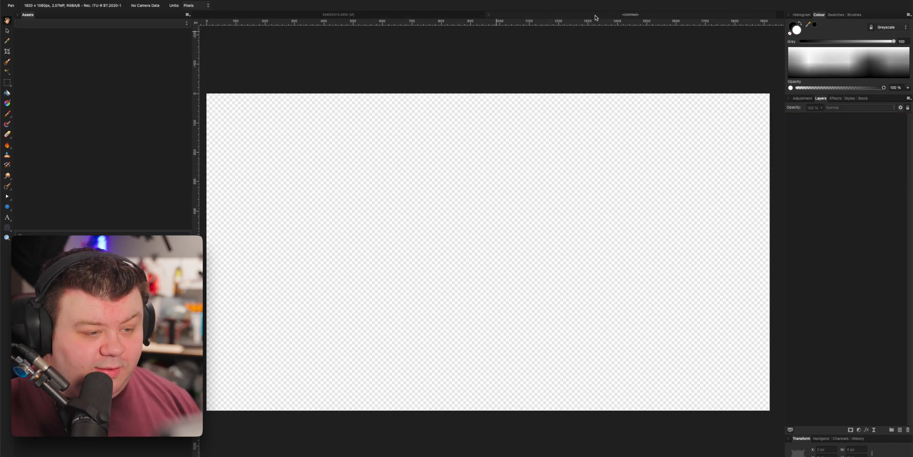
pyautogui.press('super+v')
# Scale the pasted photo to 2038 px wide and shift it to X -254 px, leaving an empty strip along the canvas's right edge
pyautogui.press('z')
pyautogui.moveTo(585, 142); pyautogui.dragTo(338, 232)
pyautogui.press('v')
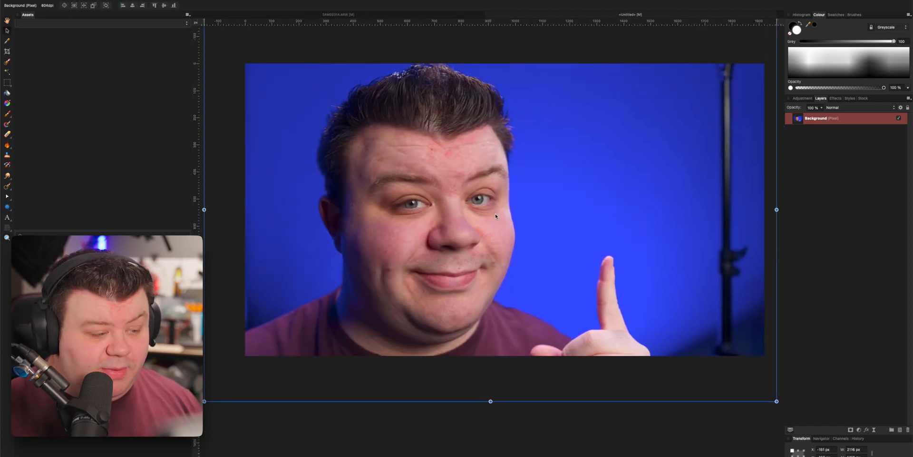
pyautogui.moveTo(495, 215); pyautogui.dragTo(494, 212)
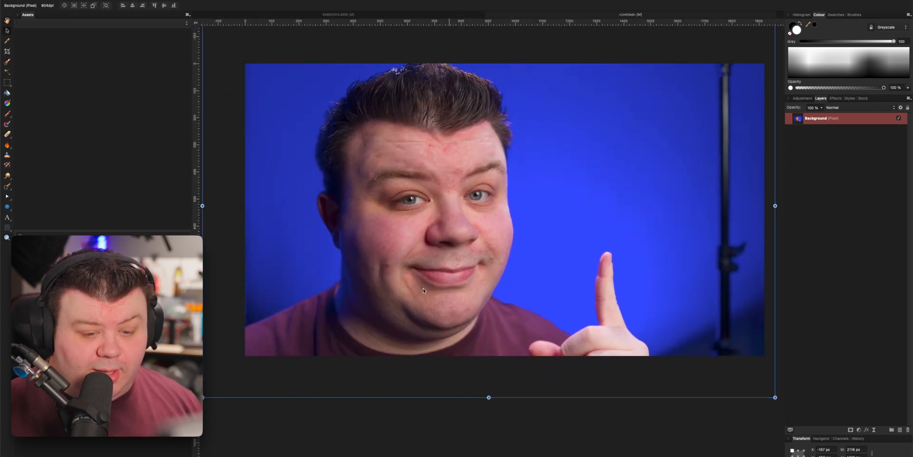
pyautogui.moveTo(776, 398); pyautogui.dragTo(770, 384)
pyautogui.press('z')
pyautogui.moveTo(532, 294); pyautogui.dragTo(451, 284)
pyautogui.press('v')
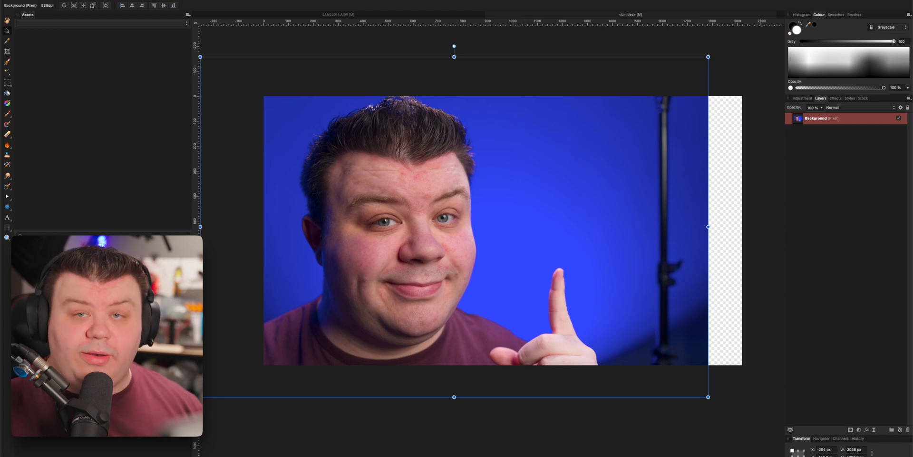
# Add an empty pixel layer above the photo and set the Inpainting Brush Tool to work on Current Layer & Below
pyautogui.click(844, 356)
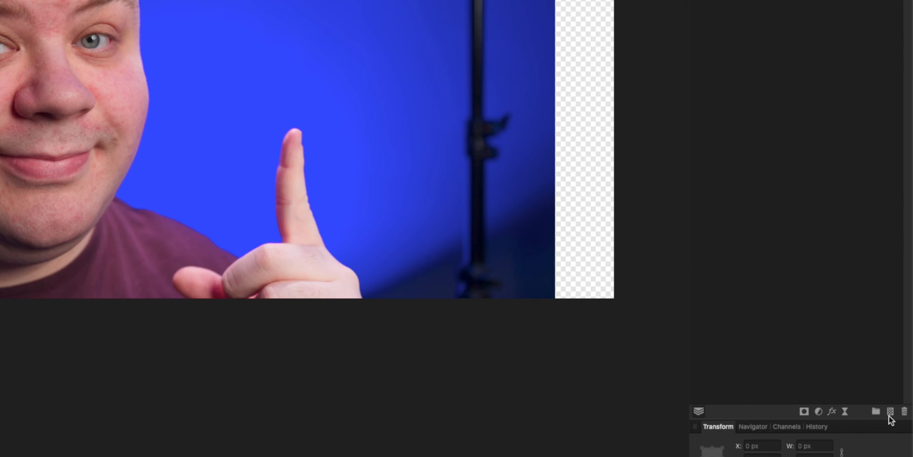
pyautogui.click(890, 412)
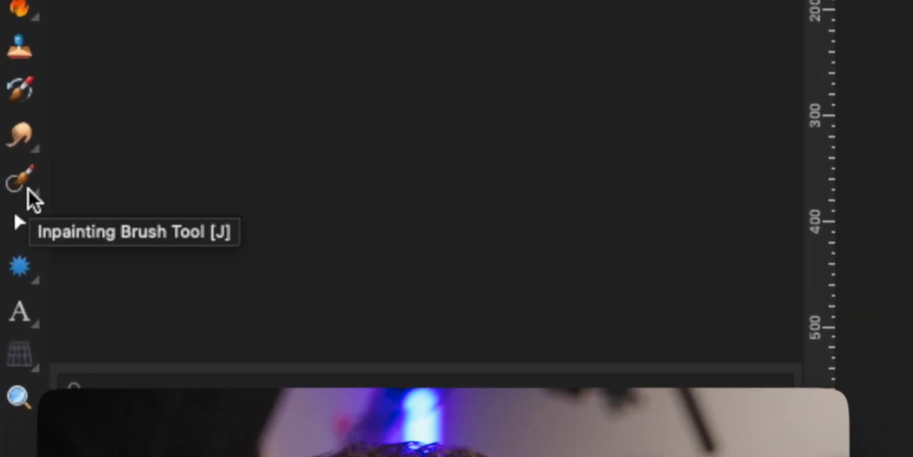
pyautogui.click(28, 190)
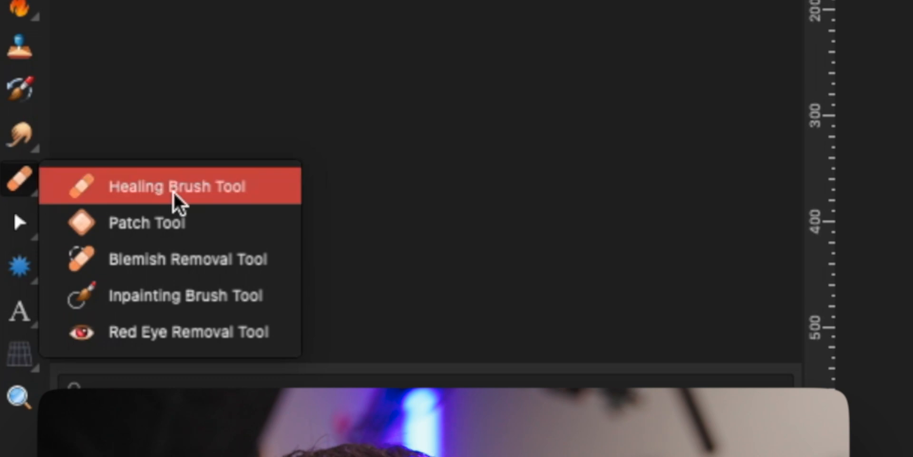
pyautogui.click(188, 294)
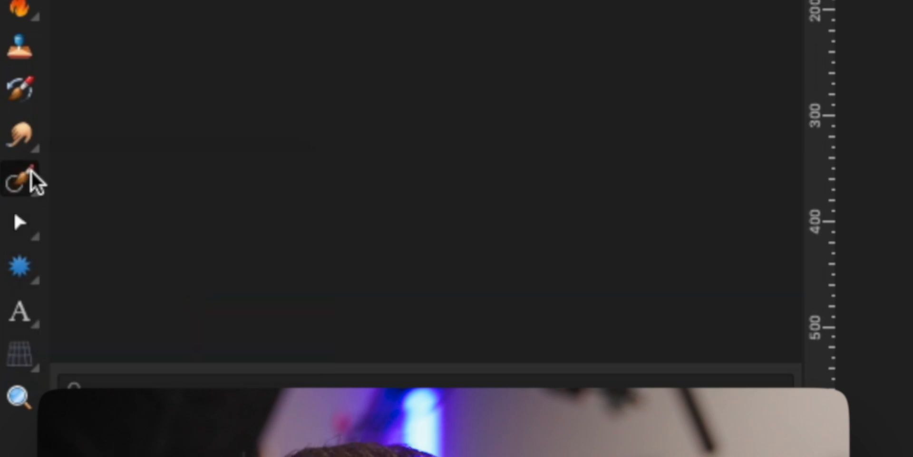
pyautogui.press('j')
pyautogui.press('j')
pyautogui.press('j')
pyautogui.press('j')
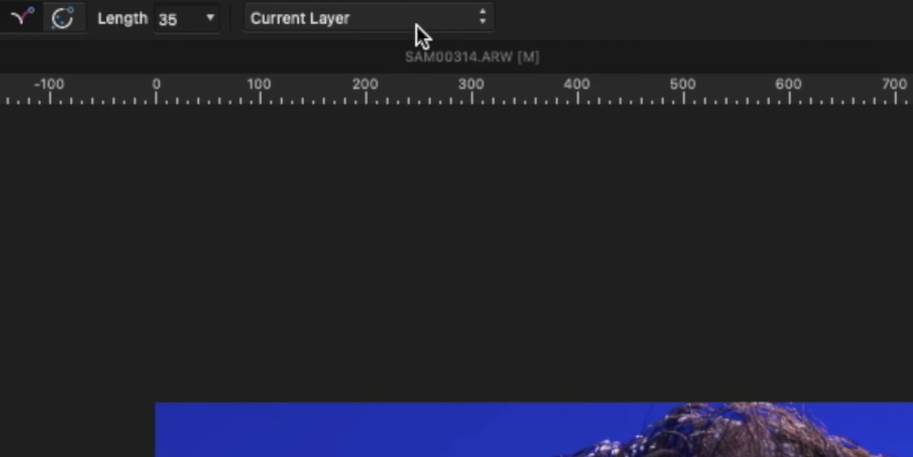
pyautogui.click(325, 7)
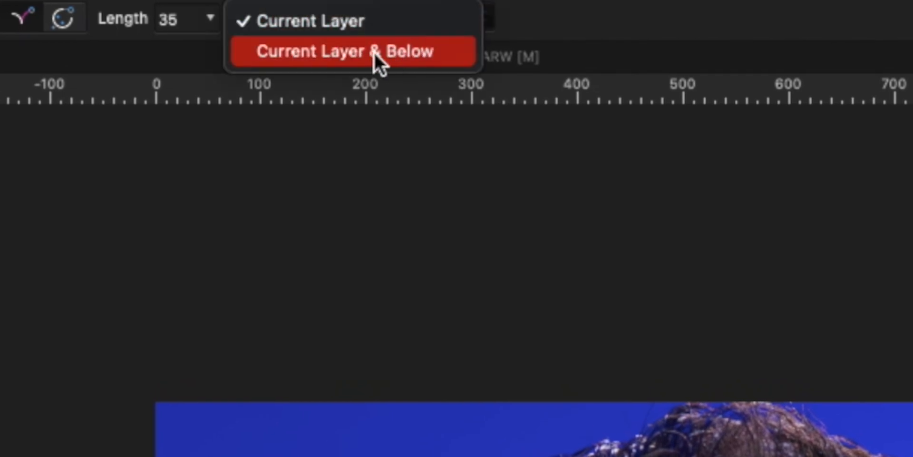
pyautogui.click(374, 53)
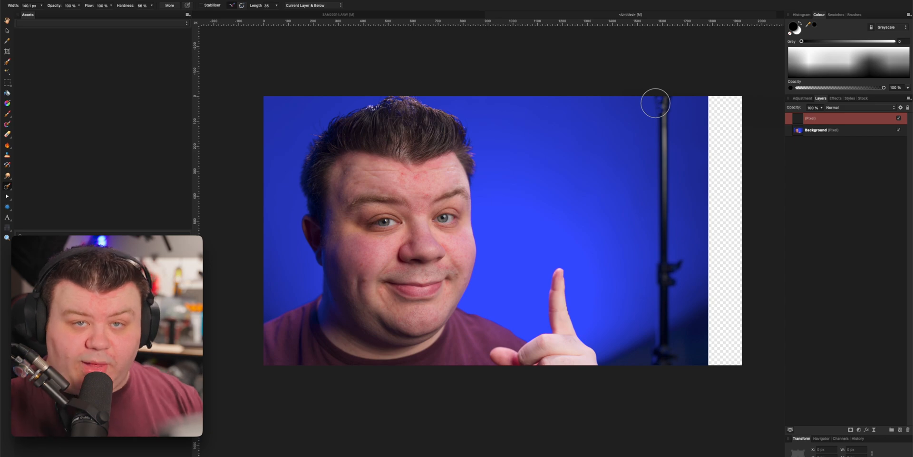
# Inpaint the whole black light stand out of the blue background with a 213.1 px brush
pyautogui.press(']')
pyautogui.press(']')
pyautogui.press(']')
pyautogui.press(']')
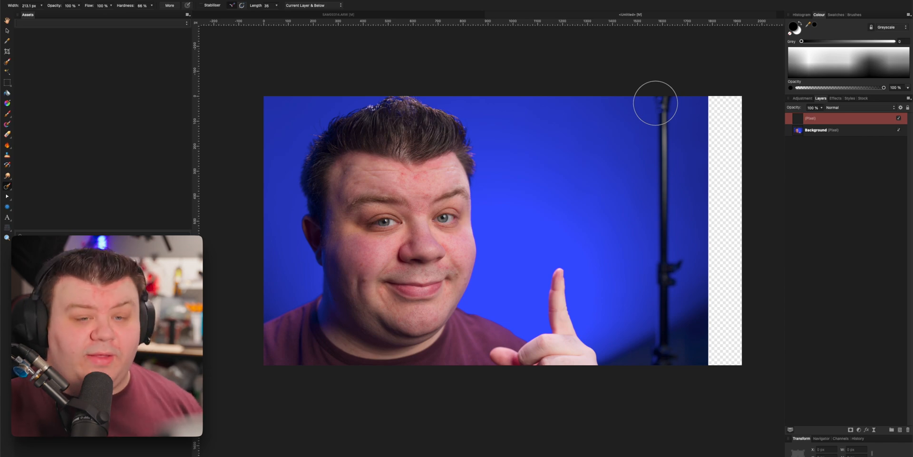
pyautogui.moveTo(659, 94); pyautogui.dragTo(671, 369)
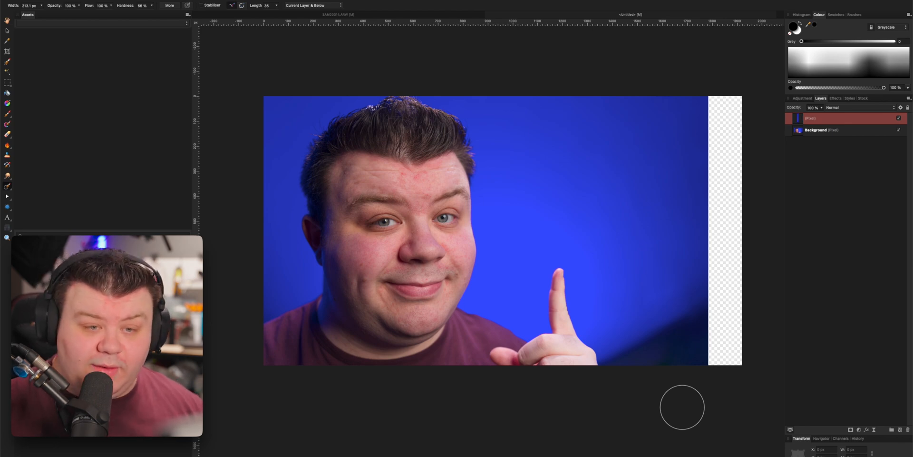
# Group the inpainting layer with the Background photo layer
pyautogui.keyDown('shift'); pyautogui.click(854, 134); pyautogui.keyUp('shift')
pyautogui.press('v')
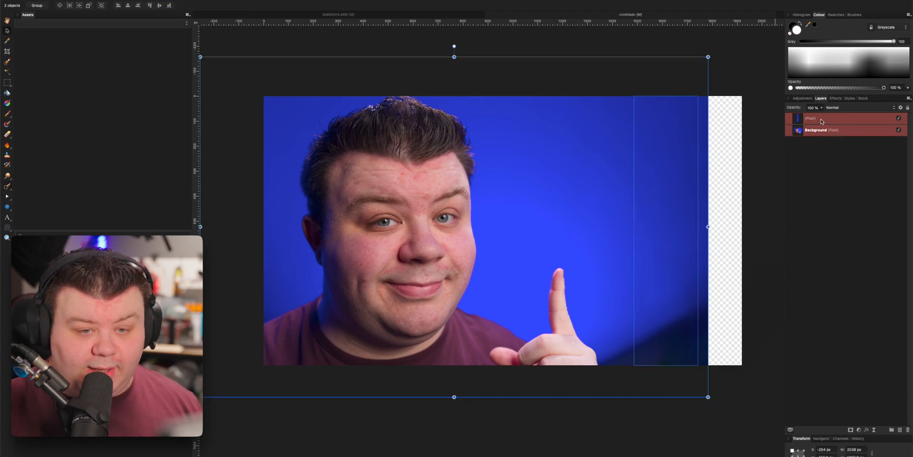
pyautogui.rightClick(821, 119)
pyautogui.click(837, 222)
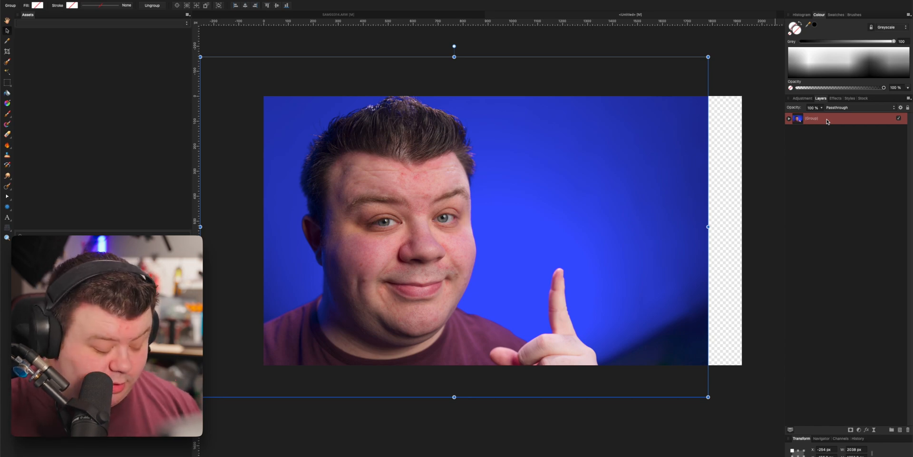
# Duplicate the group, then rasterise and trim the upper copy
pyautogui.hotkey('ctrl', 'j')
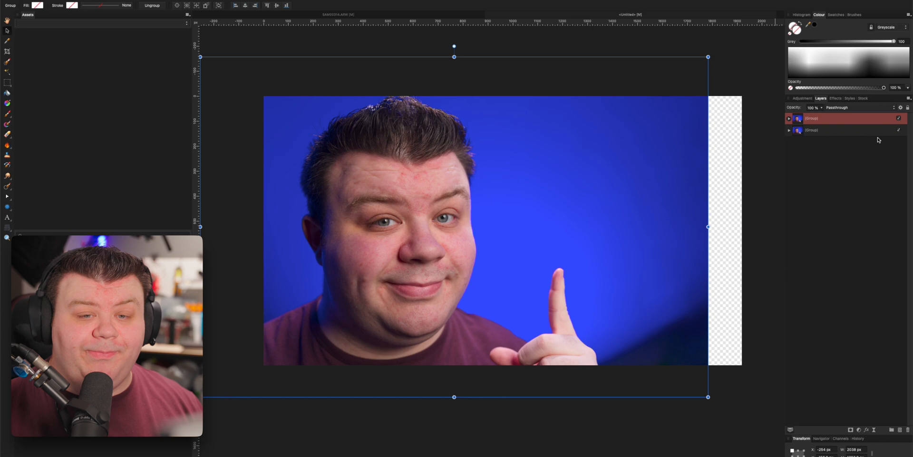
pyautogui.rightClick(872, 121)
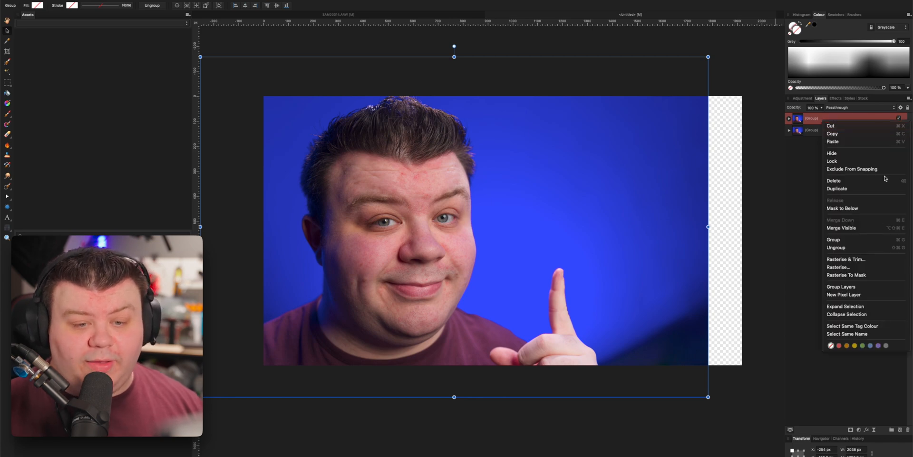
pyautogui.click(868, 259)
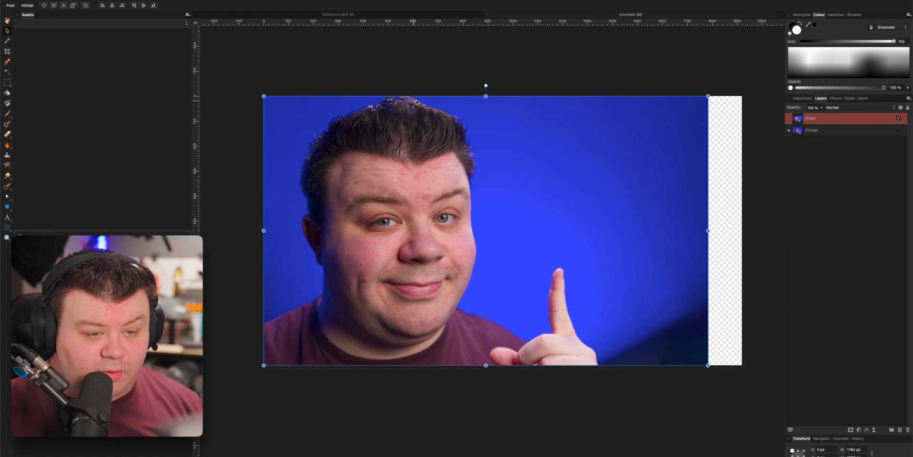
# Marquee-select the full-height background strip between the hand and the photo's right edge, and stretch it rightward to fill the empty canvas strip
pyautogui.moveTo(632, 185); pyautogui.dragTo(543, 186)
pyautogui.moveTo(543, 186); pyautogui.dragTo(523, 202)
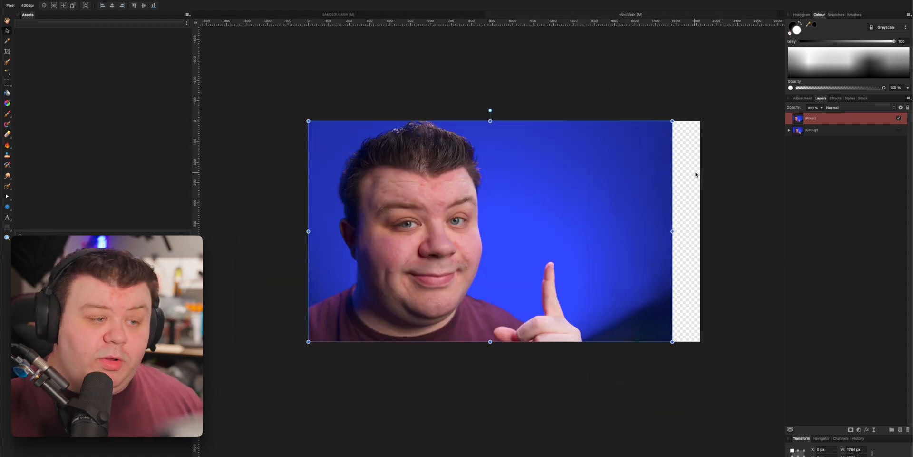
pyautogui.click(696, 173)
pyautogui.click(634, 170)
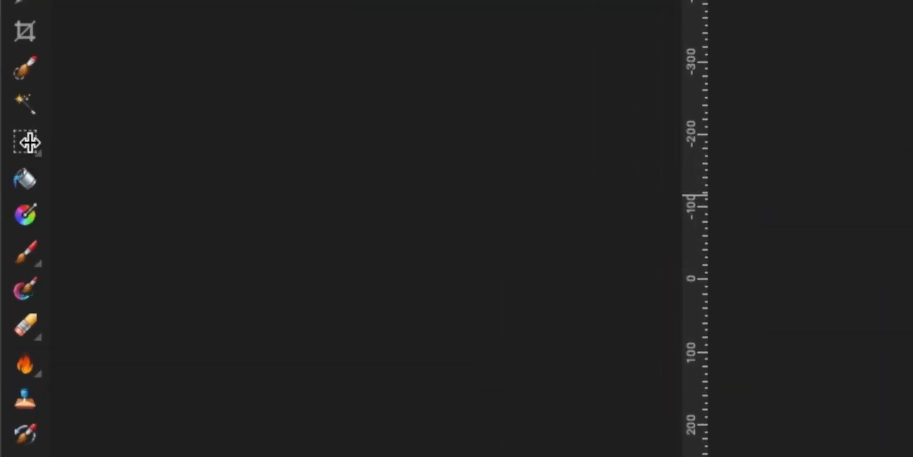
pyautogui.click(29, 142)
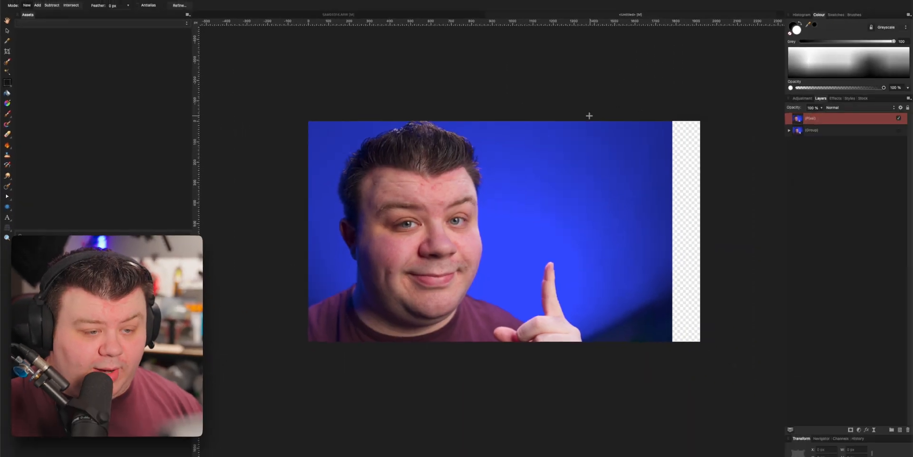
pyautogui.moveTo(585, 117); pyautogui.dragTo(671, 343)
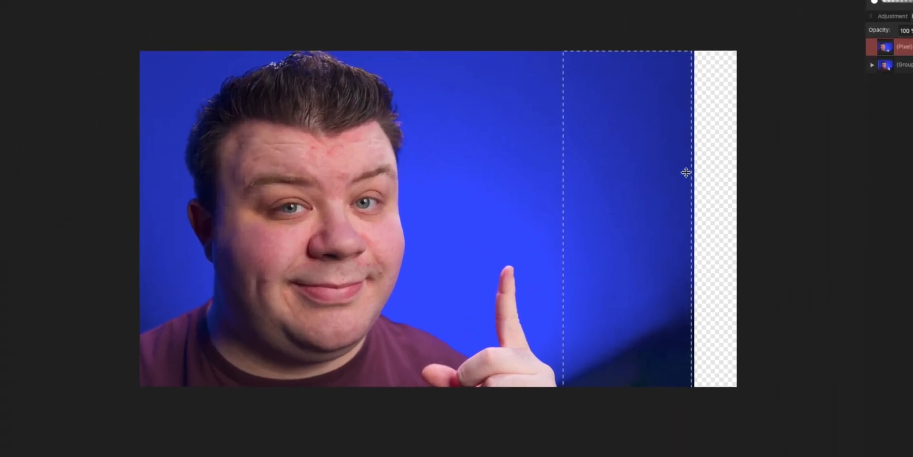
pyautogui.press('v')
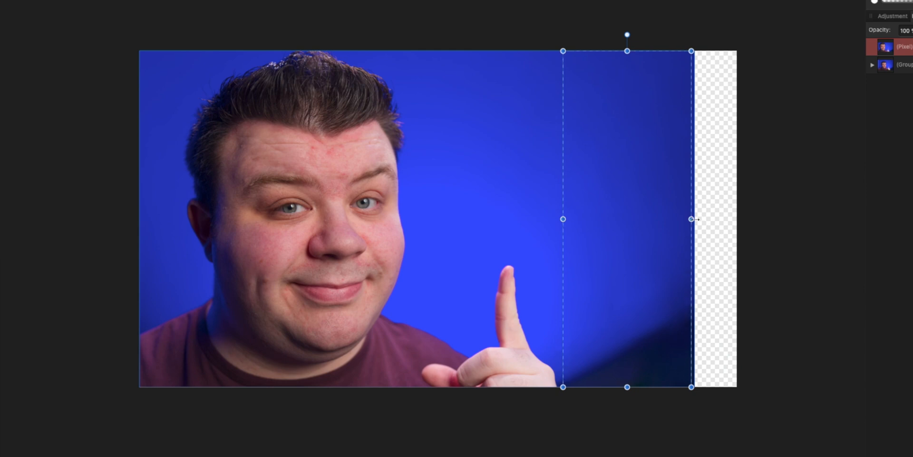
pyautogui.moveTo(695, 219); pyautogui.dragTo(771, 216)
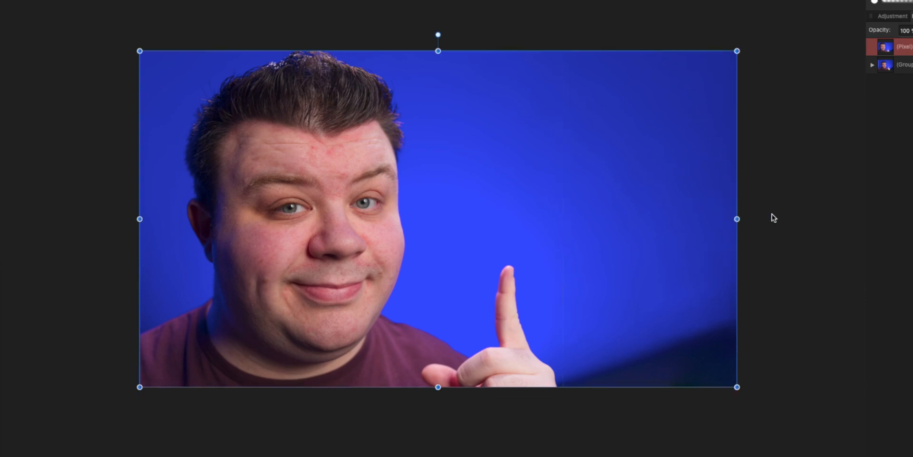
# Inpaint the dark area out of the background's lower-right corner on the trimmed pixel layer with the 213.1 px brush
pyautogui.press('z')
pyautogui.click(609, 244)
pyautogui.scroll(-1, 609, 244)
pyautogui.hscroll(-3, 620, 245)
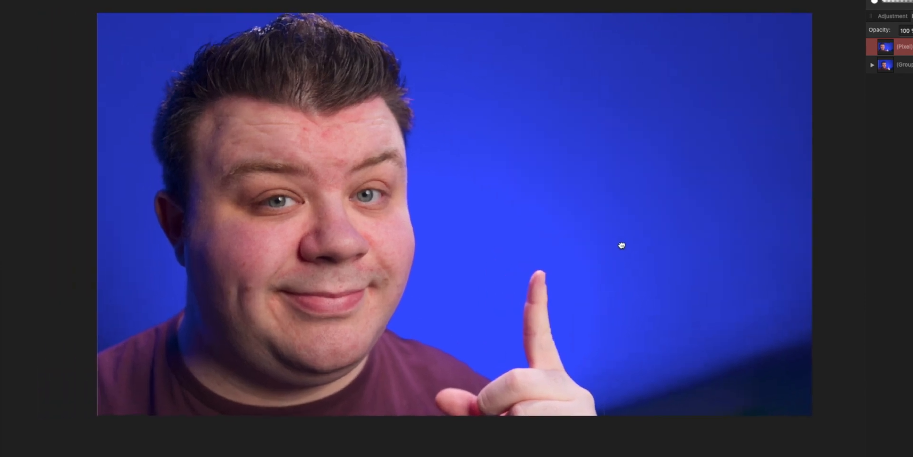
pyautogui.hscroll(2, 621, 244)
pyautogui.press('Escape')
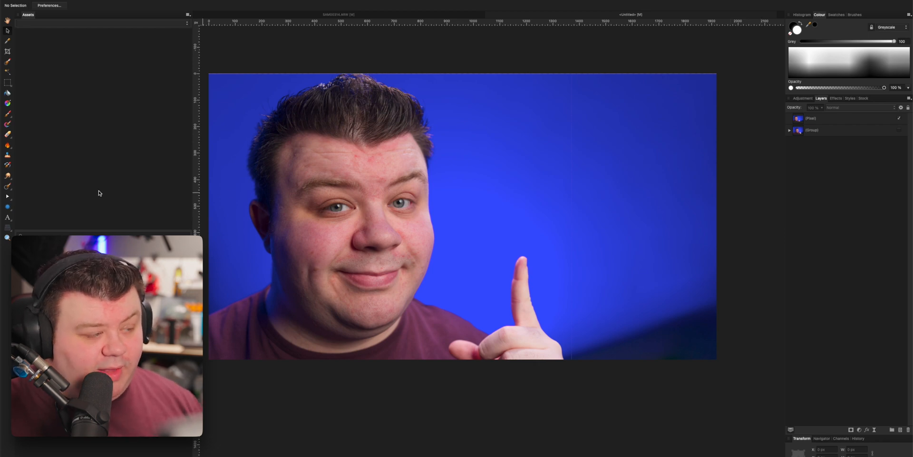
pyautogui.click(8, 186)
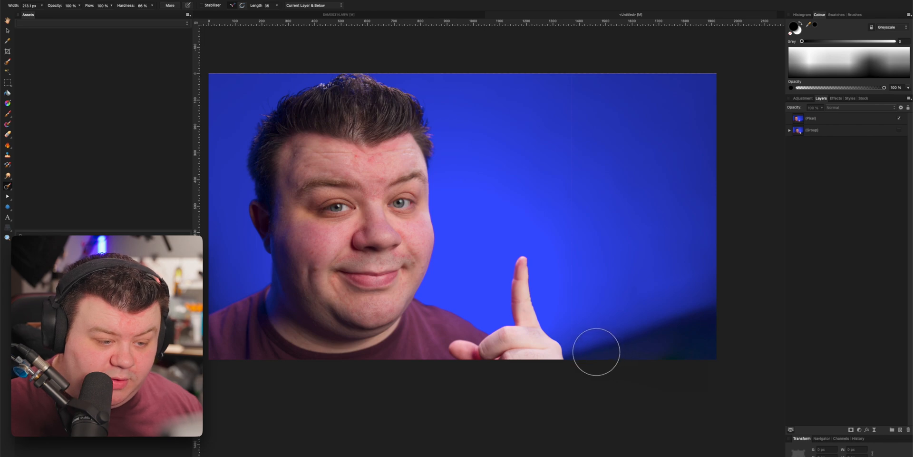
pyautogui.click(834, 119)
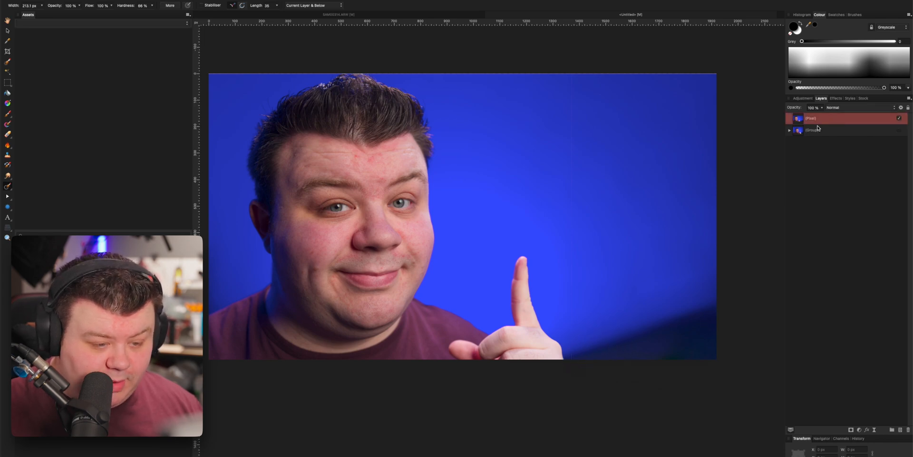
pyautogui.moveTo(587, 355)
pyautogui.mouseDown()
pyautogui.moveTo(646, 358)
pyautogui.moveTo(717, 312)
pyautogui.moveTo(615, 337)
pyautogui.moveTo(587, 357)
pyautogui.moveTo(586, 337)
pyautogui.moveTo(591, 326)
pyautogui.moveTo(738, 290)
pyautogui.moveTo(716, 311)
pyautogui.mouseUp()
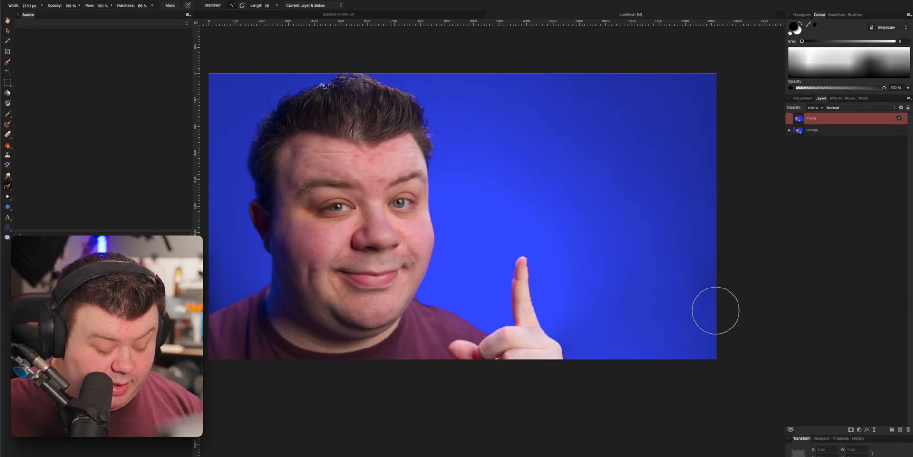
pyautogui.press('super+minus')
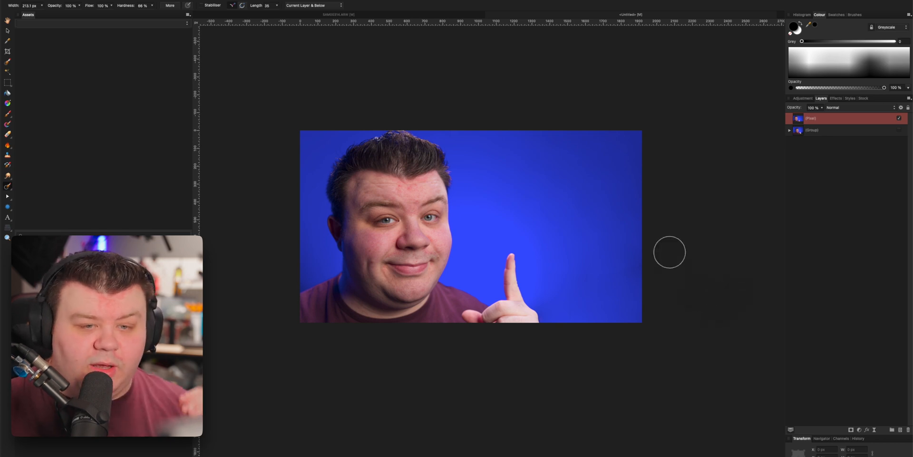
# Add a Curves adjustment above the pixel layer and raise the upper part of the master curve to brighten the portrait
pyautogui.click(871, 222)
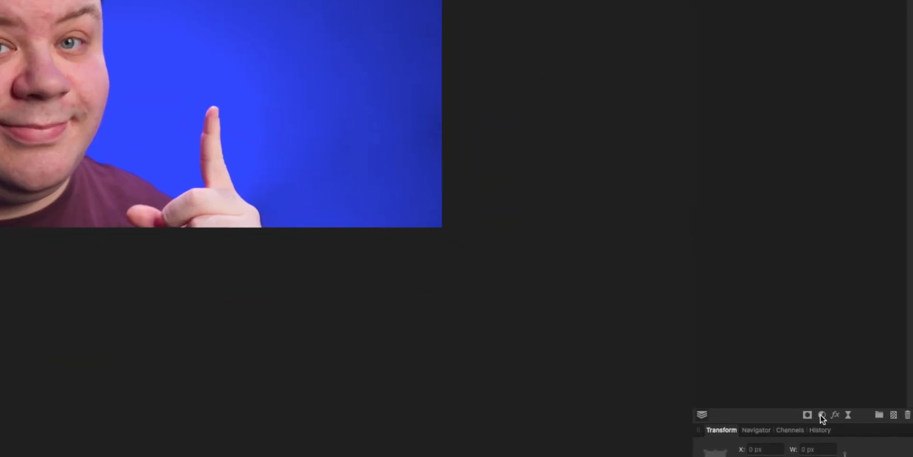
pyautogui.click(822, 415)
pyautogui.click(818, 435)
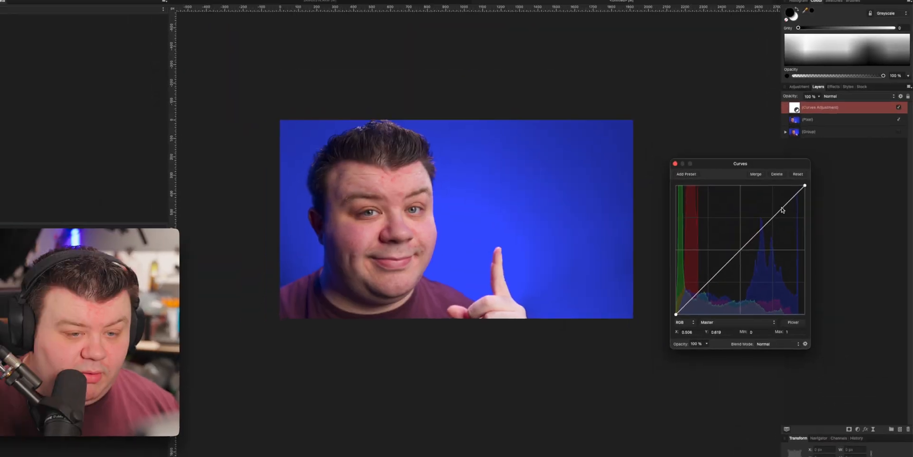
pyautogui.moveTo(689, 46); pyautogui.dragTo(676, 48)
pyautogui.moveTo(777, 222); pyautogui.dragTo(772, 217)
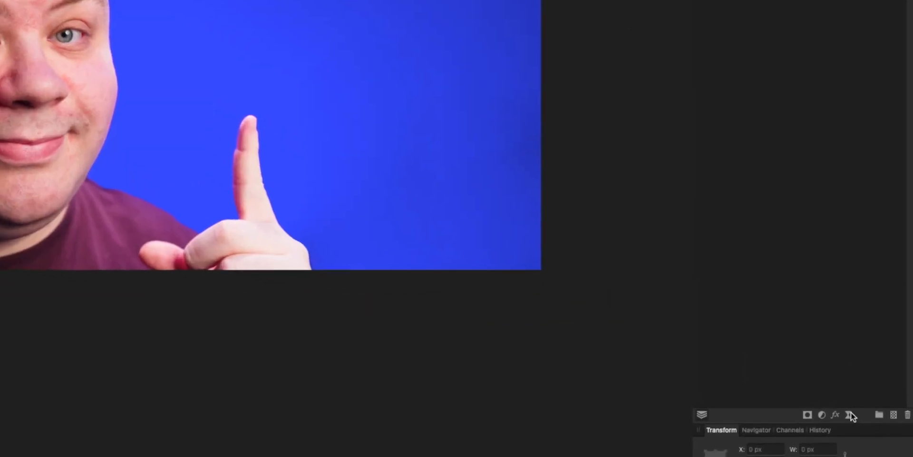
# Add a live High Pass filter above the Curves adjustment with a radius of 8.6 px and Monochrome enabled
pyautogui.click(851, 415)
pyautogui.click(849, 417)
pyautogui.click(849, 415)
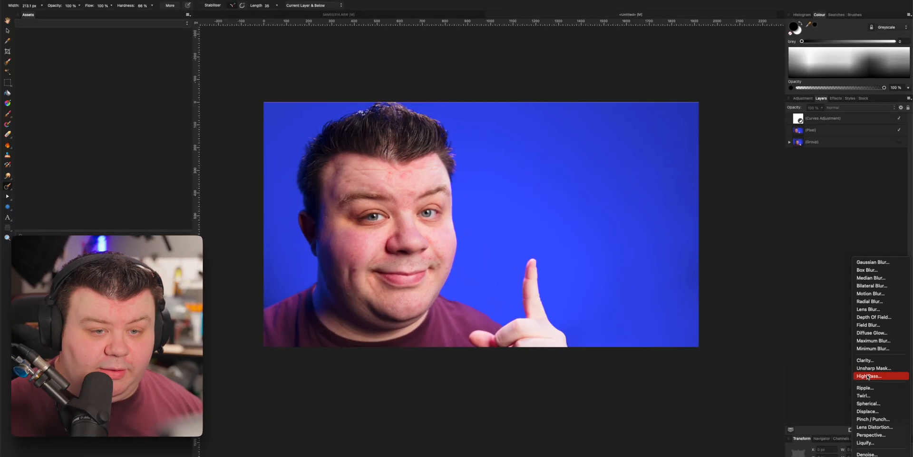
pyautogui.click(854, 350)
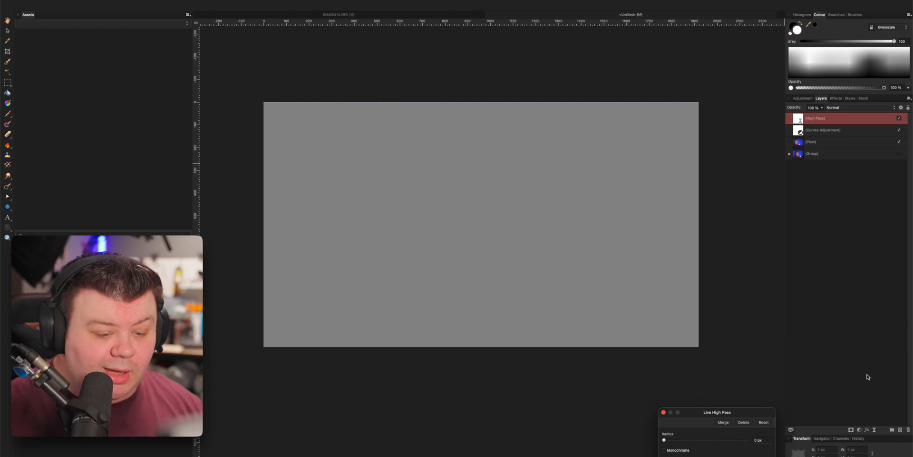
pyautogui.moveTo(665, 440); pyautogui.dragTo(706, 442)
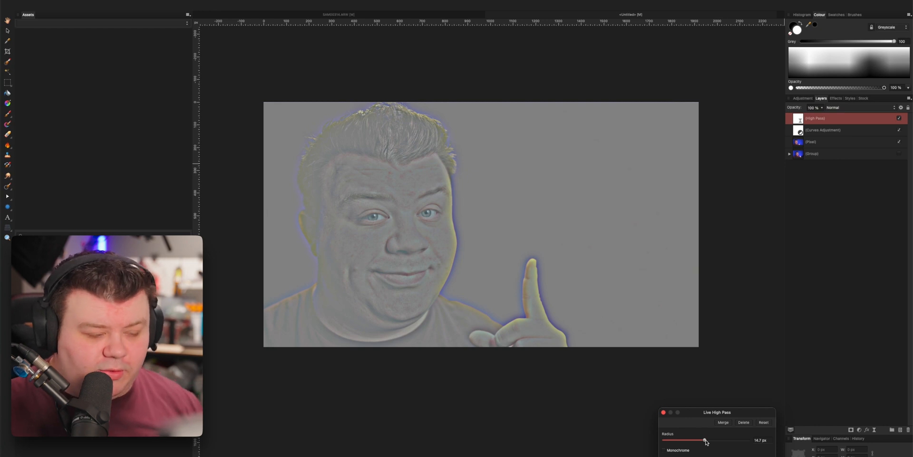
pyautogui.moveTo(706, 441)
pyautogui.mouseDown()
pyautogui.moveTo(717, 442)
pyautogui.moveTo(699, 444)
pyautogui.mouseUp()
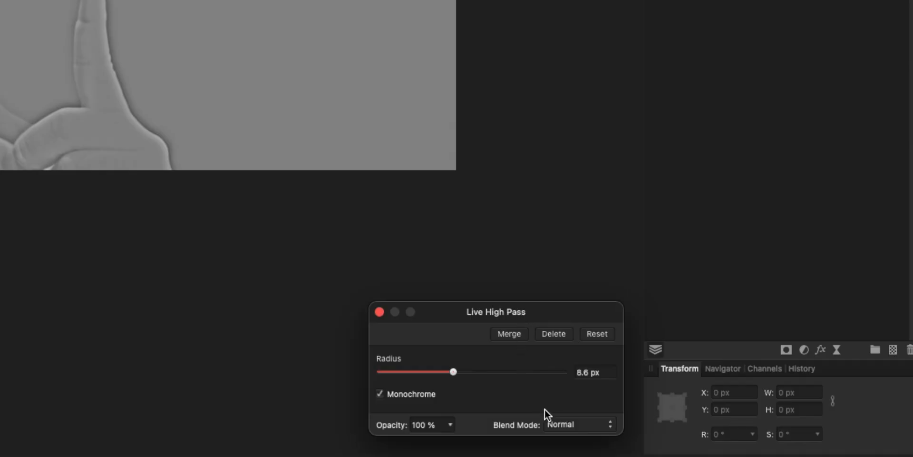
# Blend the High Pass filter as Overlay, reduce its radius slightly, and toggle its visibility to compare the sharpening
pyautogui.click(750, 456)
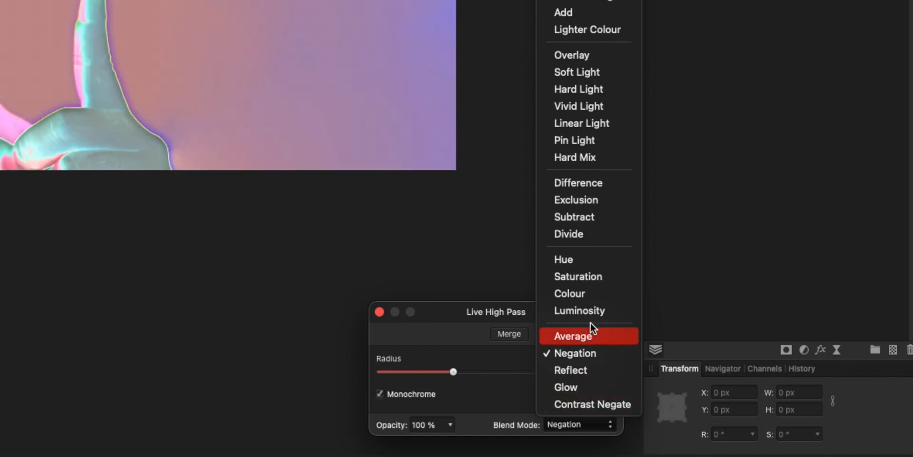
pyautogui.click(581, 53)
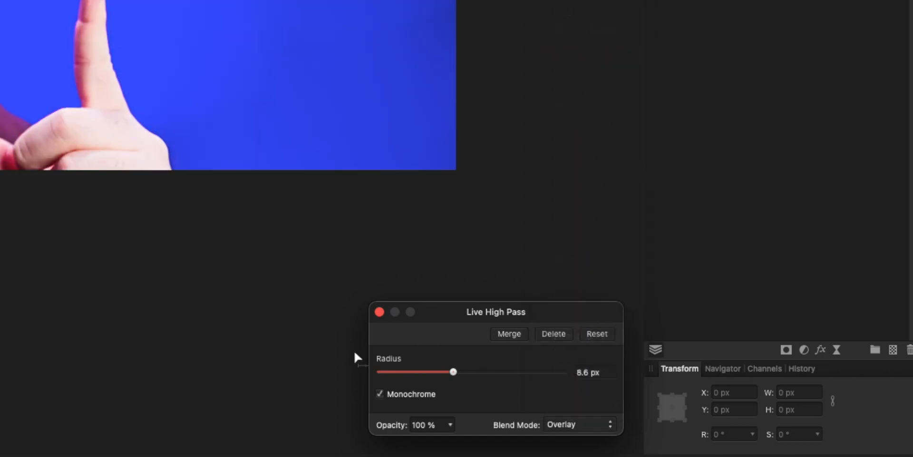
pyautogui.moveTo(698, 441); pyautogui.dragTo(694, 441)
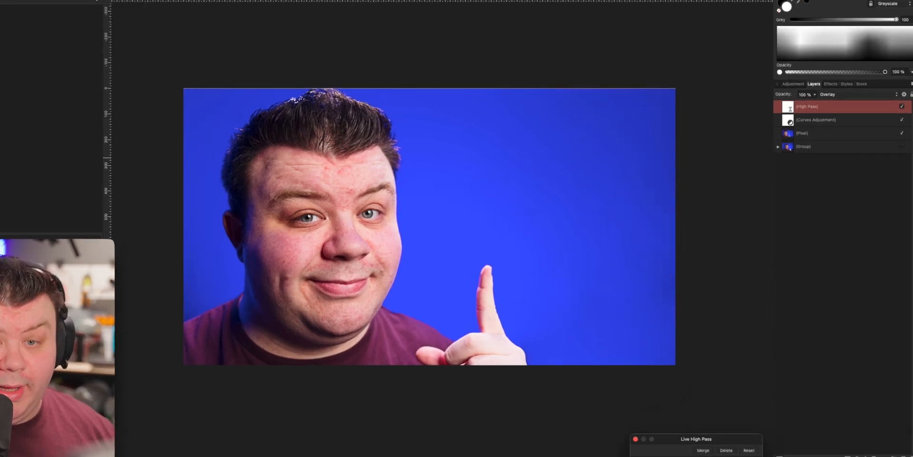
pyautogui.click(899, 118)
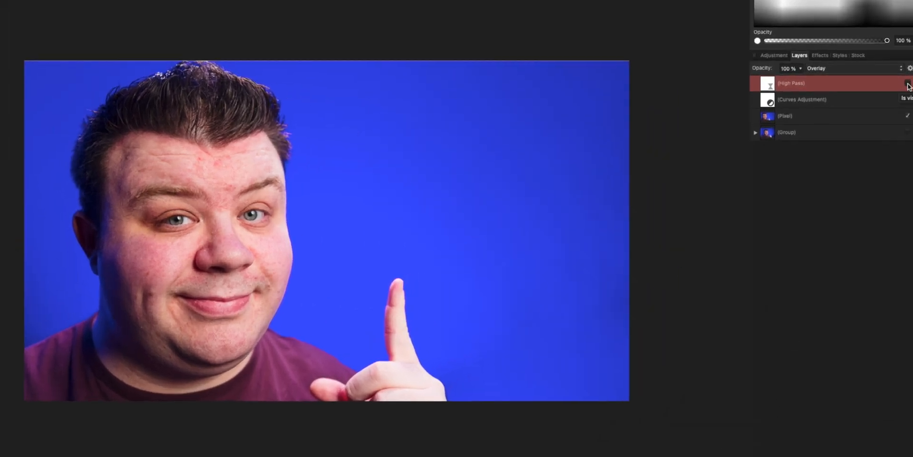
pyautogui.click(908, 83)
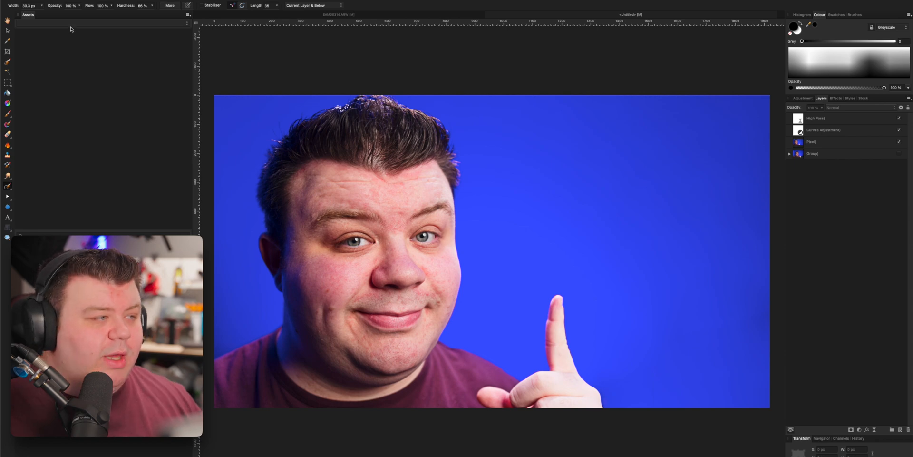
# Transfer the document to Affinity Designer and check that its filter and adjustment layers can be selected
pyautogui.click(64, 1)
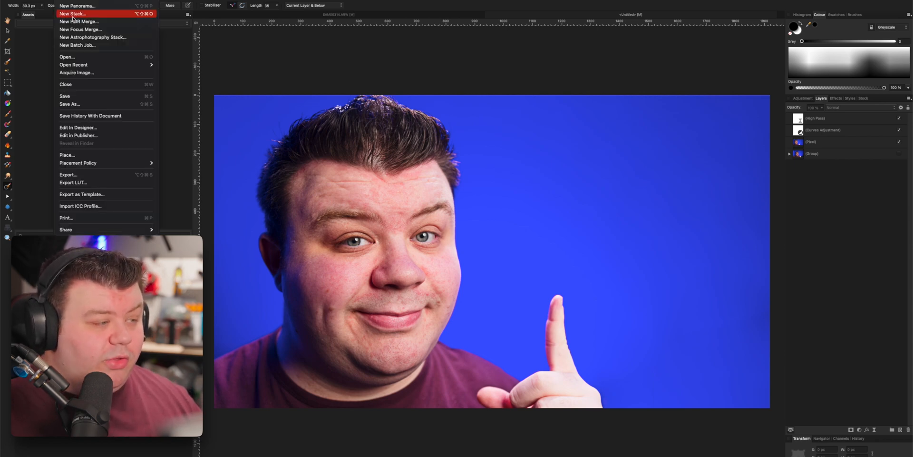
pyautogui.click(74, 135)
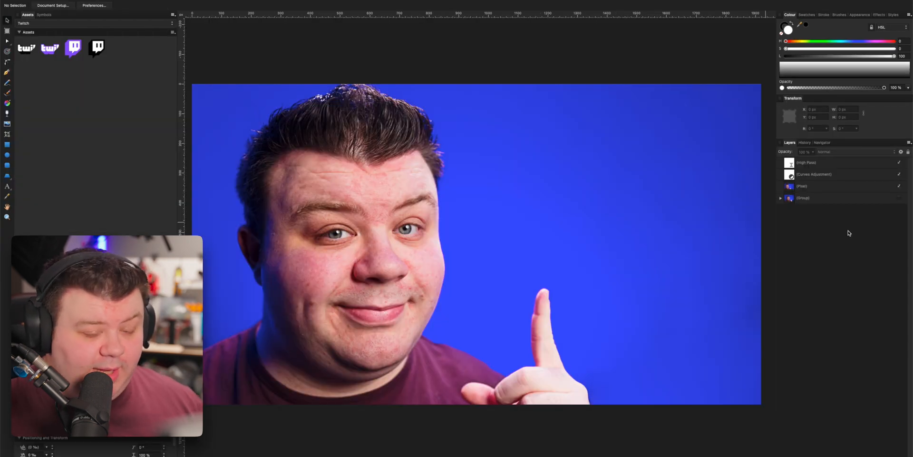
pyautogui.click(808, 168)
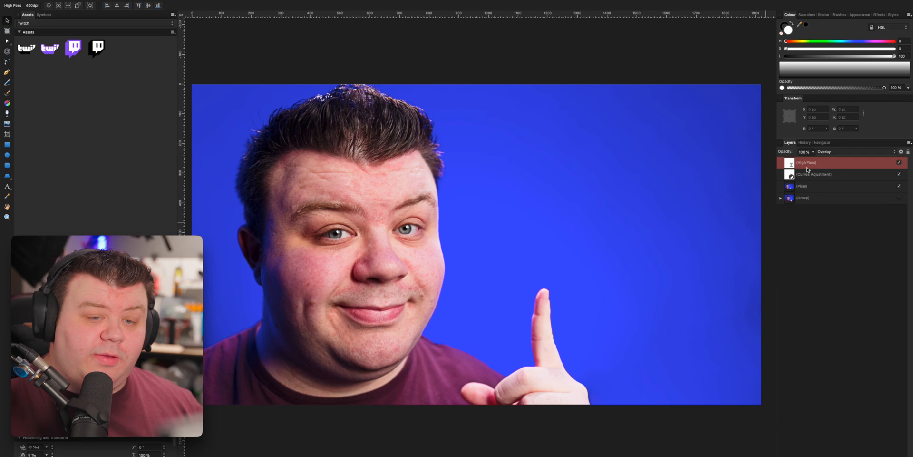
pyautogui.click(815, 178)
pyautogui.click(833, 250)
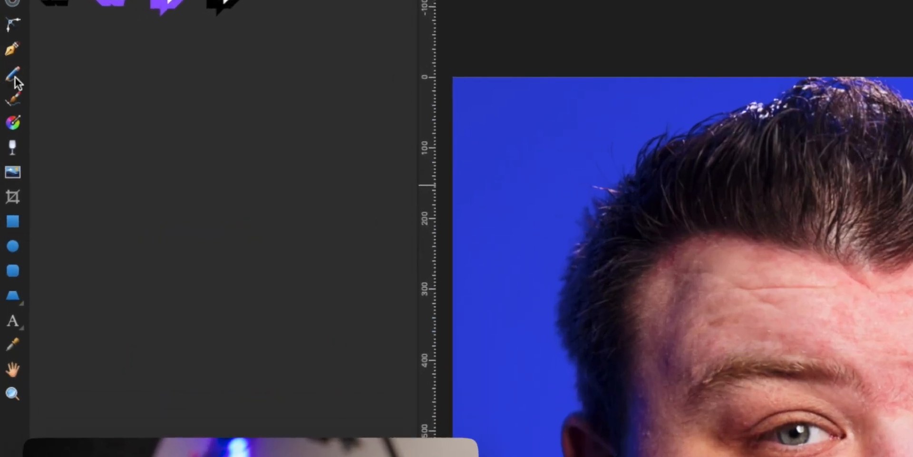
# Draw a short upward curve between the face and the raised finger with the Pencil tool, and remove its fill
pyautogui.click(16, 77)
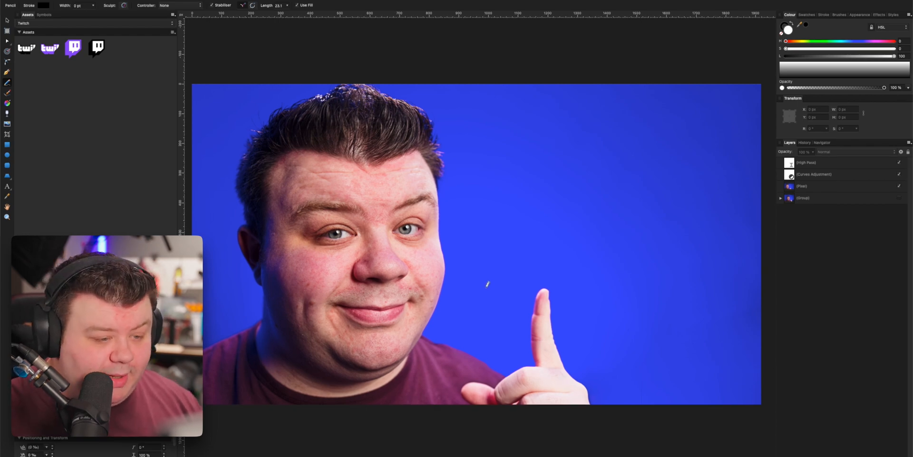
pyautogui.moveTo(479, 285); pyautogui.dragTo(481, 213)
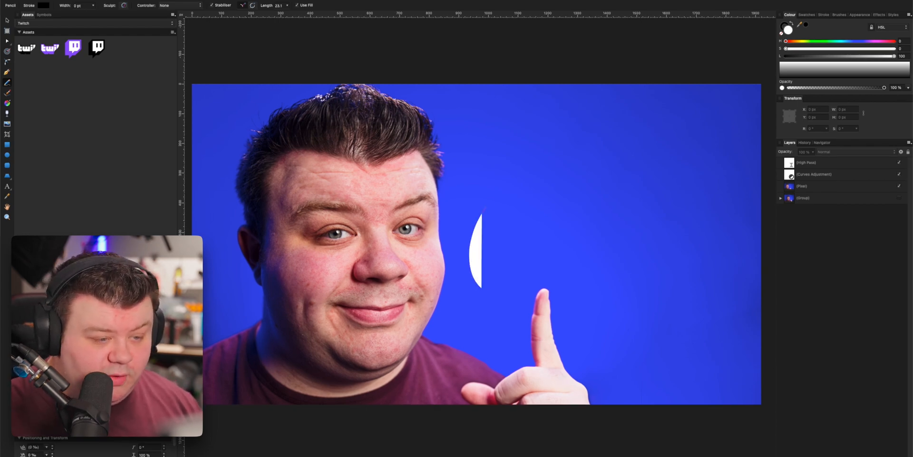
pyautogui.press('a')
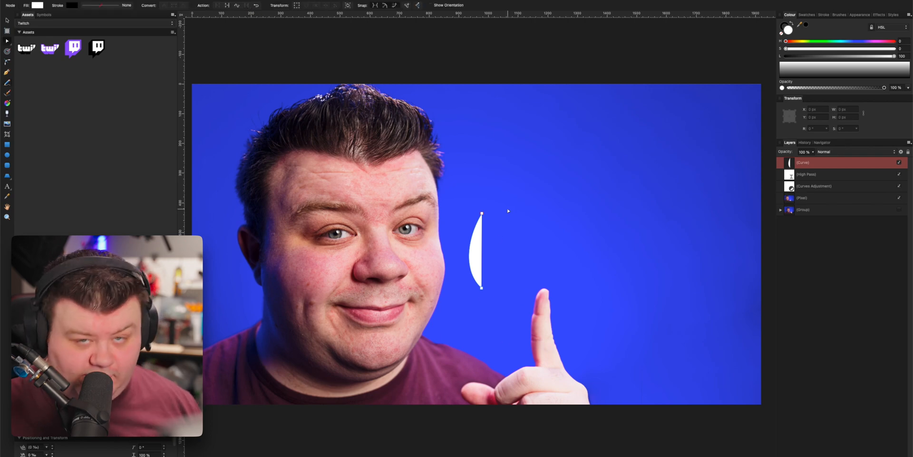
pyautogui.click(782, 33)
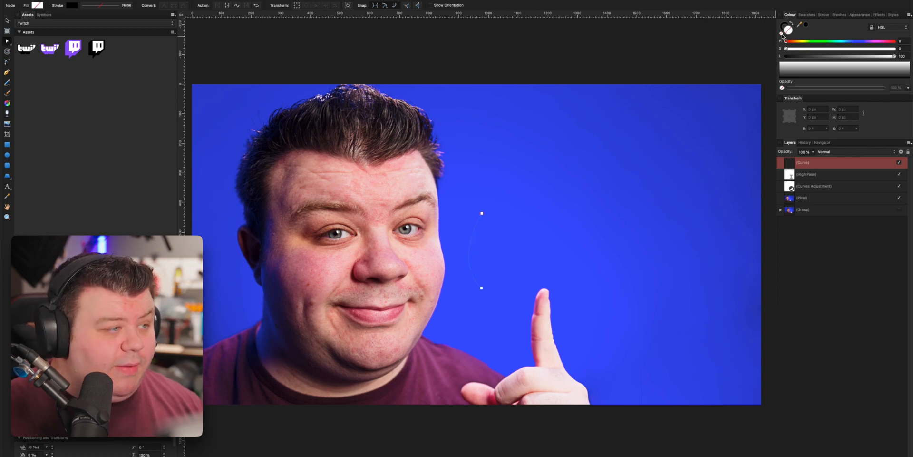
# Turn the curve into an arrow with a white 6.5 pt stroke and a Simple arrowhead at its end, and adjust its bend
pyautogui.click(114, 6)
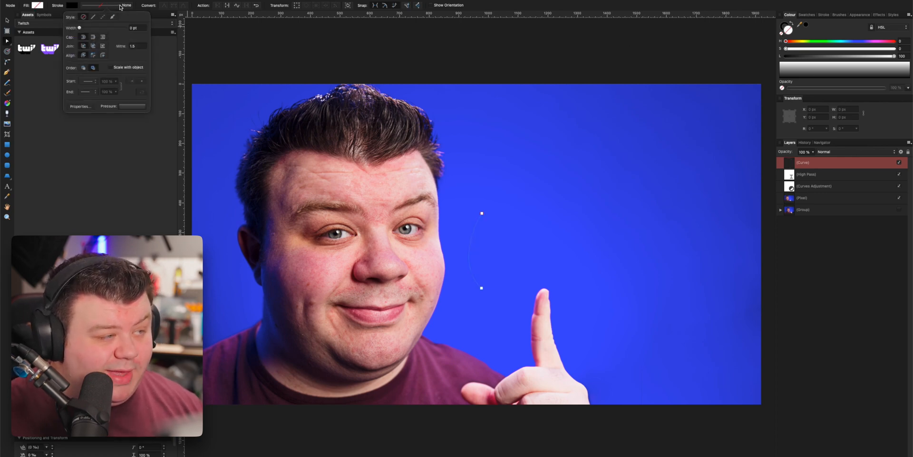
pyautogui.moveTo(80, 28); pyautogui.dragTo(95, 27)
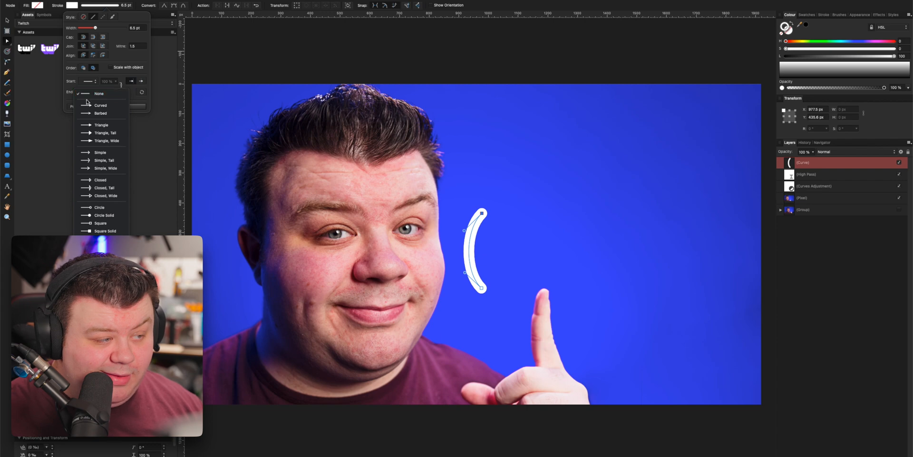
pyautogui.click(98, 152)
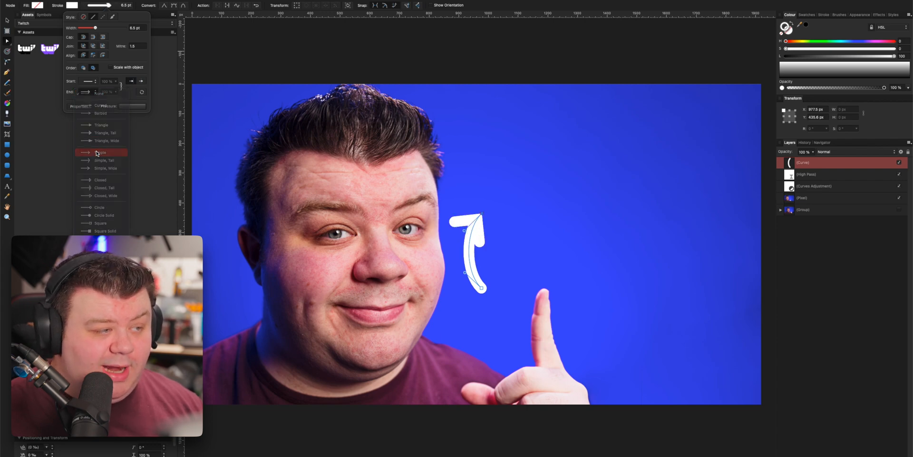
pyautogui.click(141, 83)
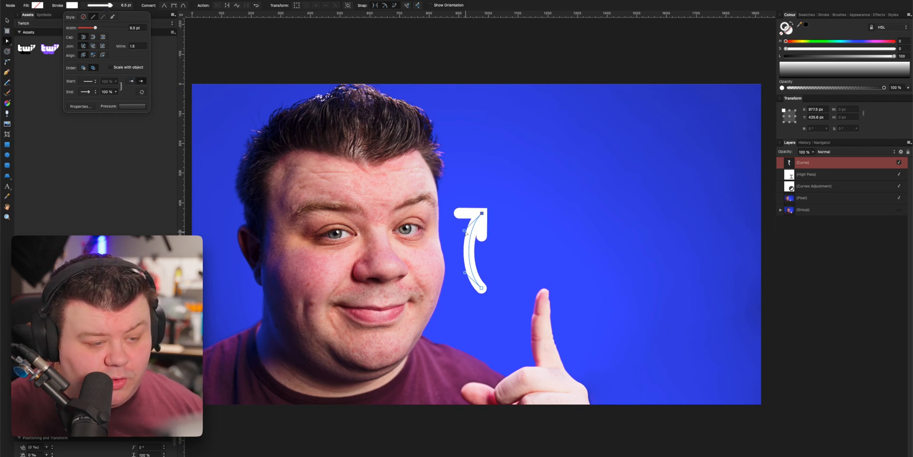
pyautogui.moveTo(467, 237); pyautogui.dragTo(475, 240)
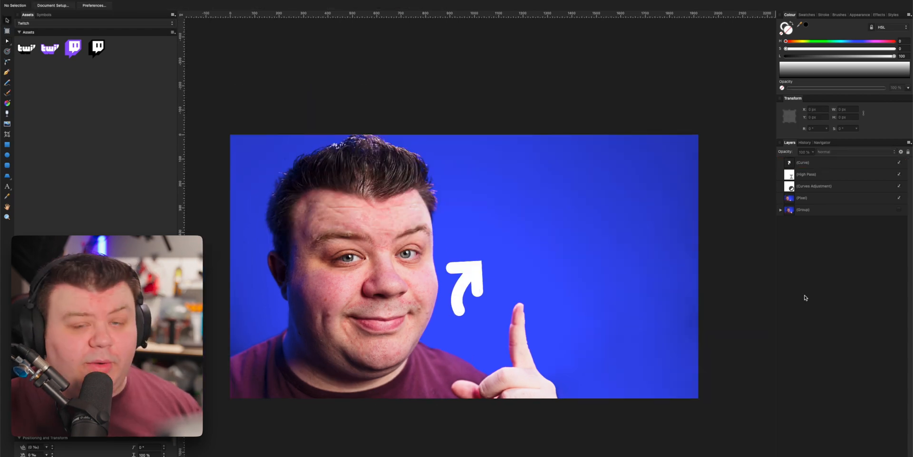
# Add the white artistic text MAKE in Avenir Next Heavy Italic above the arrow
pyautogui.click(7, 187)
pyautogui.moveTo(467, 176); pyautogui.dragTo(507, 202)
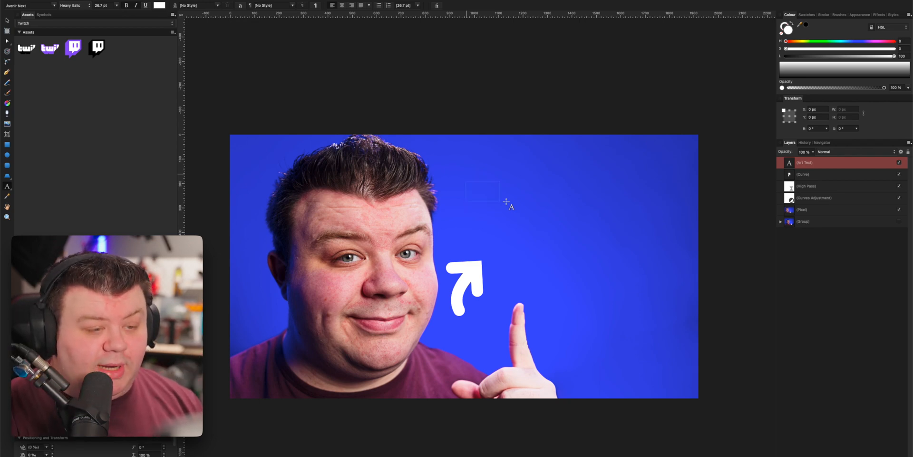
pyautogui.write('make')
pyautogui.press('BackSpace')
pyautogui.press('BackSpace')
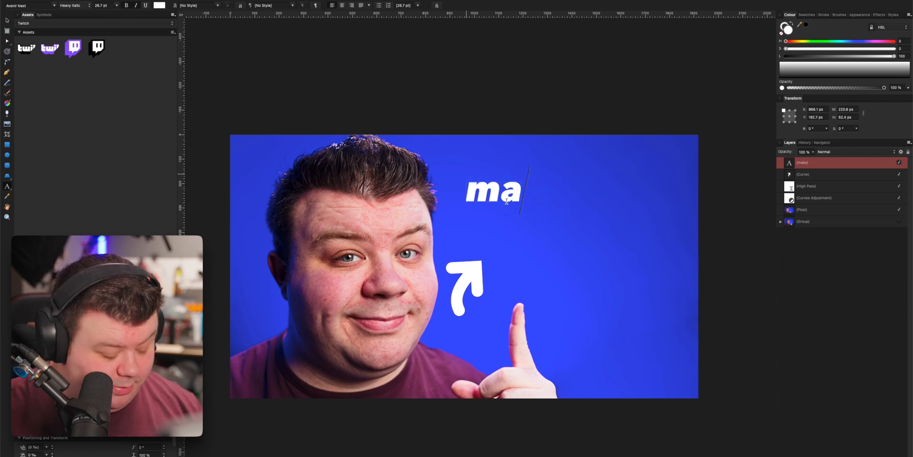
pyautogui.write('ke')
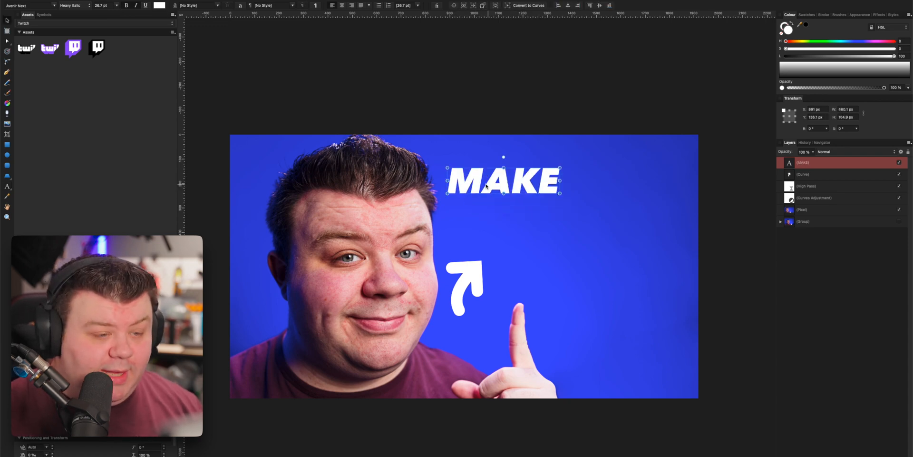
# Duplicate the MAKE text directly beneath the original and change the copy's wording to THUMBNAILS
pyautogui.moveTo(494, 187); pyautogui.dragTo(533, 215)
pyautogui.doubleClick(527, 213)
pyautogui.press('super+a')
pyautogui.write('THUMBNAILS')
# Place another copy of the MAKE text beneath THUMBNAILS and change its wording to LIKE
pyautogui.click(6, 19)
pyautogui.moveTo(574, 217); pyautogui.dragTo(528, 210)
pyautogui.write('LIKE')
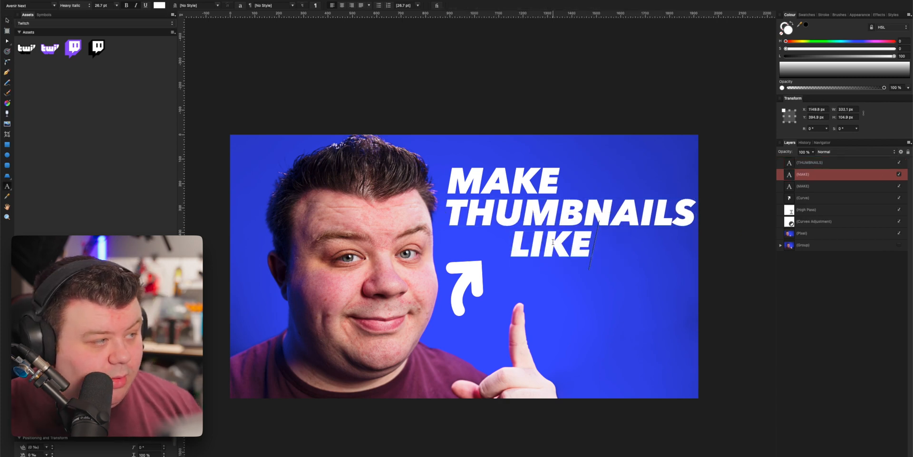
# Place a larger copy of the LIKE text beneath the original and change its wording to THIS!
pyautogui.press('Escape')
pyautogui.moveTo(548, 253); pyautogui.dragTo(579, 284)
pyautogui.doubleClick(578, 274)
pyautogui.doubleClick(577, 273)
pyautogui.write('THIS')
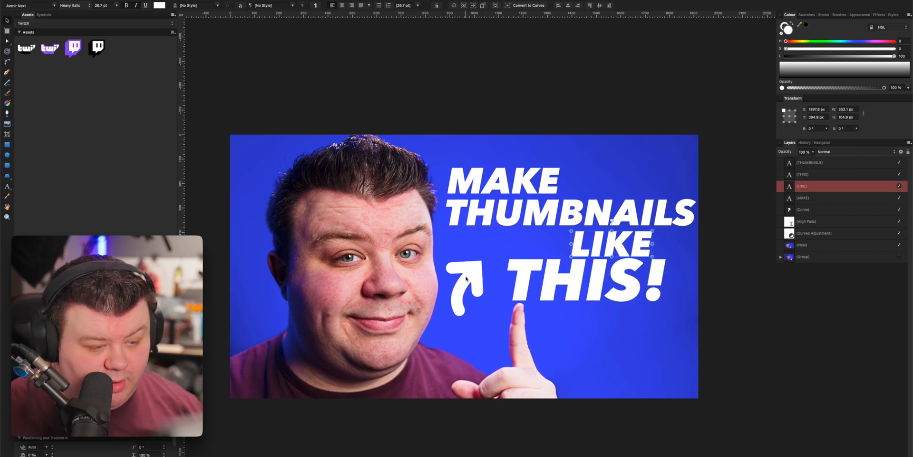
# Rotate the white arrow to point towards the face and fit the LIKE and THIS! texts beside it
pyautogui.click(471, 266)
pyautogui.moveTo(471, 267)
pyautogui.mouseDown()
pyautogui.moveTo(476, 261)
pyautogui.moveTo(470, 267)
pyautogui.mouseUp()
pyautogui.click(477, 260)
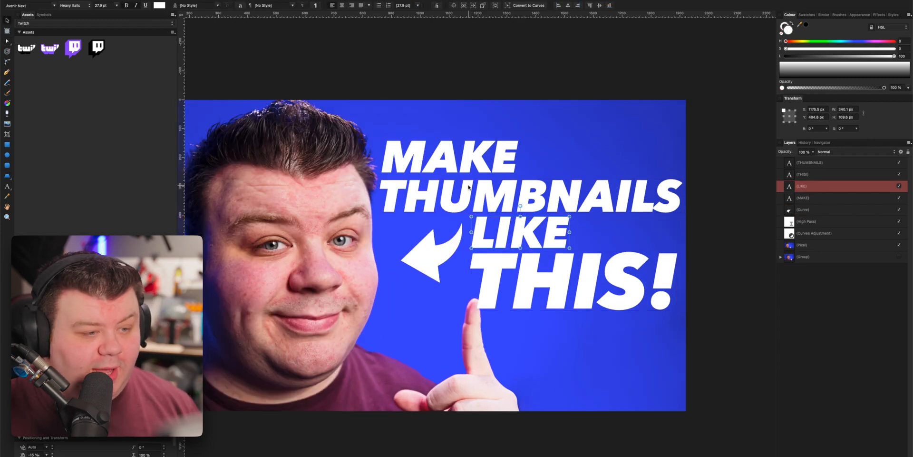
pyautogui.moveTo(484, 257)
pyautogui.mouseDown()
pyautogui.moveTo(504, 255)
pyautogui.moveTo(496, 254)
pyautogui.mouseUp()
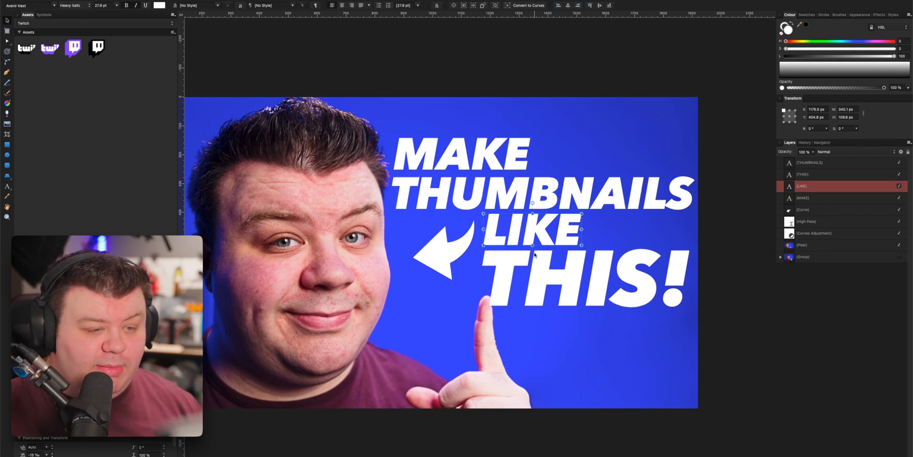
# Recolour the THUMBNAILS and THIS! texts yellow, leaving MAKE and LIKE white
pyautogui.click(561, 195)
pyautogui.moveTo(786, 41); pyautogui.dragTo(842, 56)
pyautogui.moveTo(790, 42); pyautogui.dragTo(795, 42)
pyautogui.moveTo(865, 49); pyautogui.dragTo(889, 49)
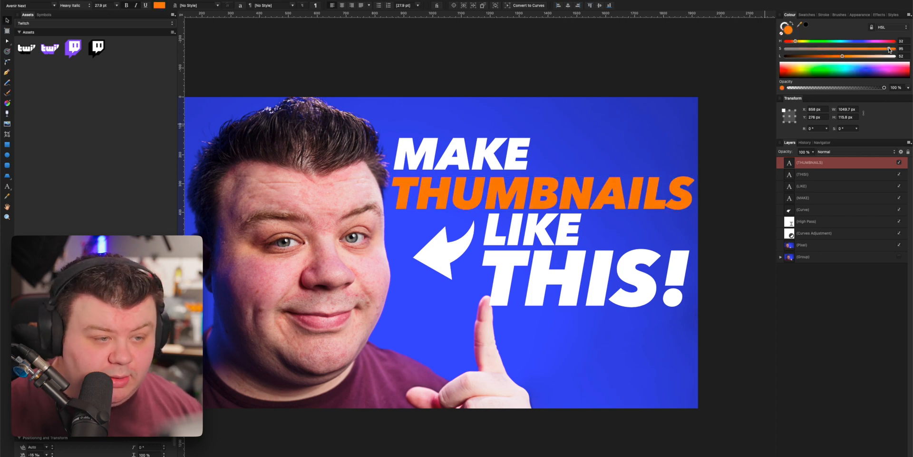
pyautogui.moveTo(796, 42); pyautogui.dragTo(800, 42)
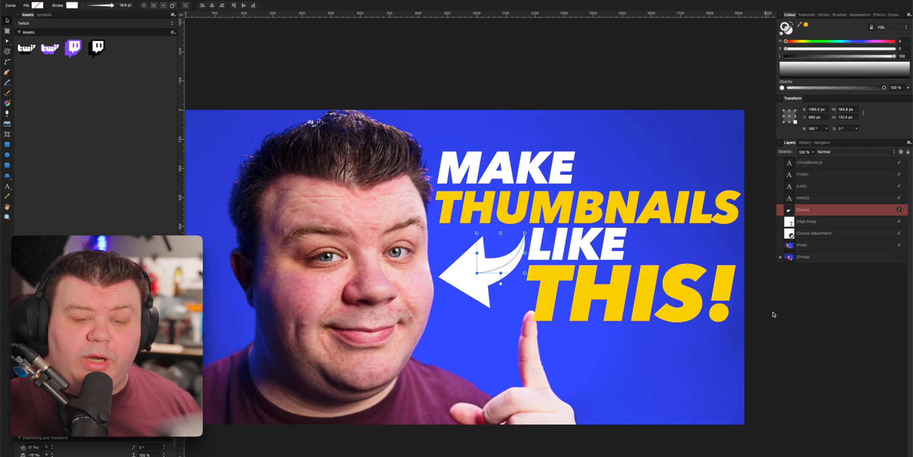
# Group the four headline texts with the arrow curve and place the group beneath the High Pass layer
pyautogui.press('Escape')
pyautogui.click(804, 162)
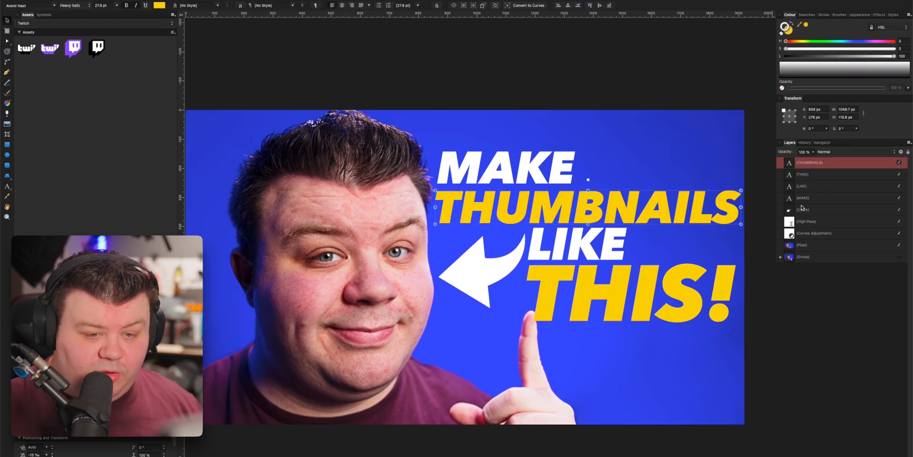
pyautogui.keyDown('shift'); pyautogui.click(802, 209); pyautogui.keyUp('shift')
pyautogui.moveTo(788, 209); pyautogui.dragTo(791, 228)
# Add an Outer Shadow to the text and arrow group with a 90.8 px radius, 75 px offset and opacity above 50 %
pyautogui.press('z')
pyautogui.click(658, 221)
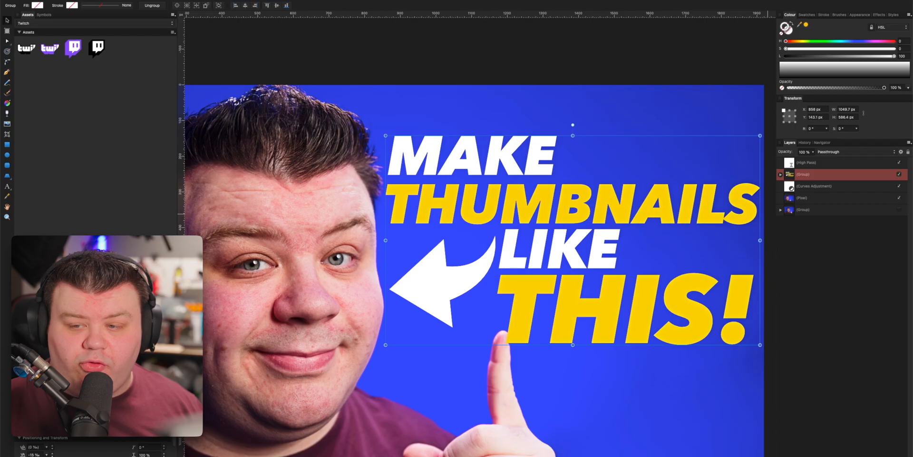
pyautogui.moveTo(906, 194); pyautogui.dragTo(231, 95)
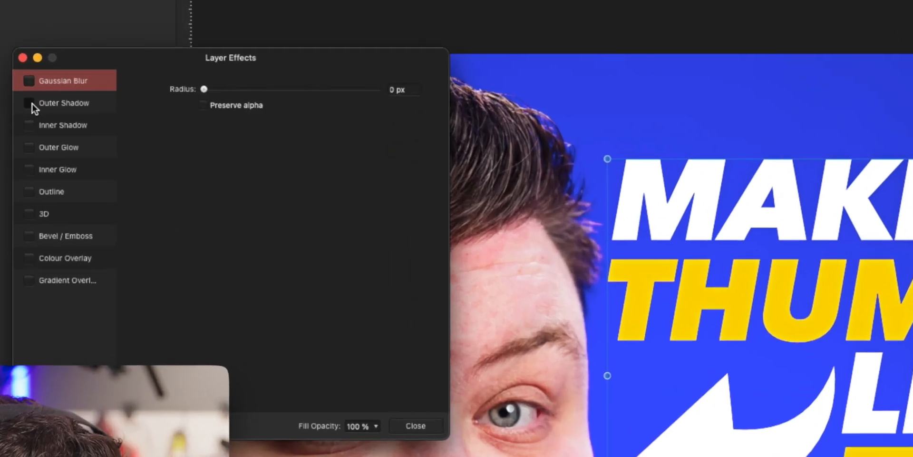
pyautogui.click(106, 109)
pyautogui.moveTo(191, 119); pyautogui.dragTo(375, 126)
pyautogui.moveTo(204, 144); pyautogui.dragTo(368, 147)
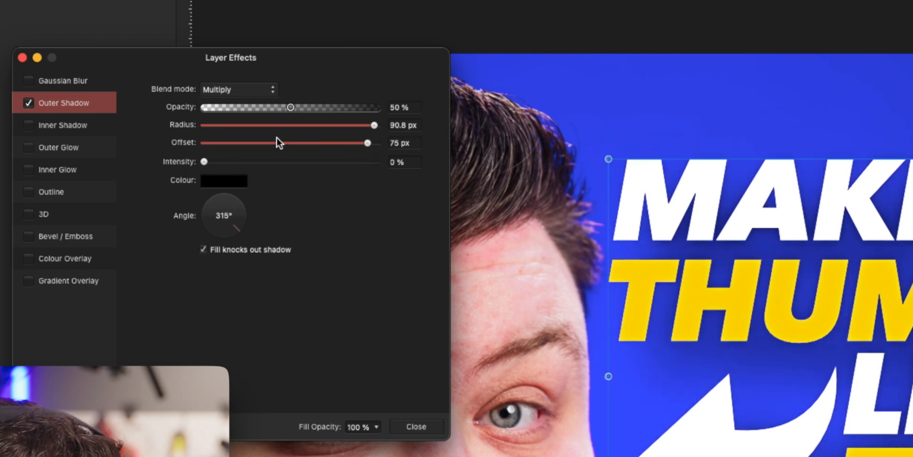
pyautogui.moveTo(294, 110); pyautogui.dragTo(340, 112)
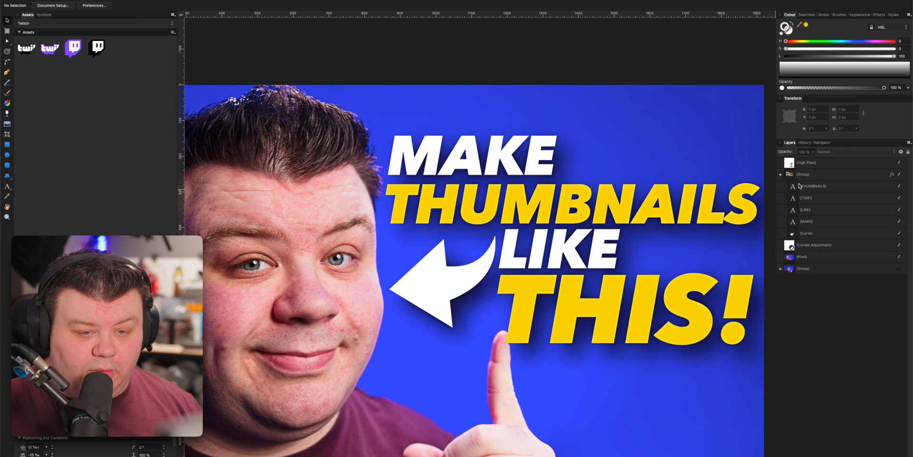
# Give the headline text a white outline that edges the yellow words THUMBNAILS and THIS!, and clear the selection
pyautogui.click(800, 186)
pyautogui.keyDown('shift'); pyautogui.click(808, 222); pyautogui.keyUp('shift')
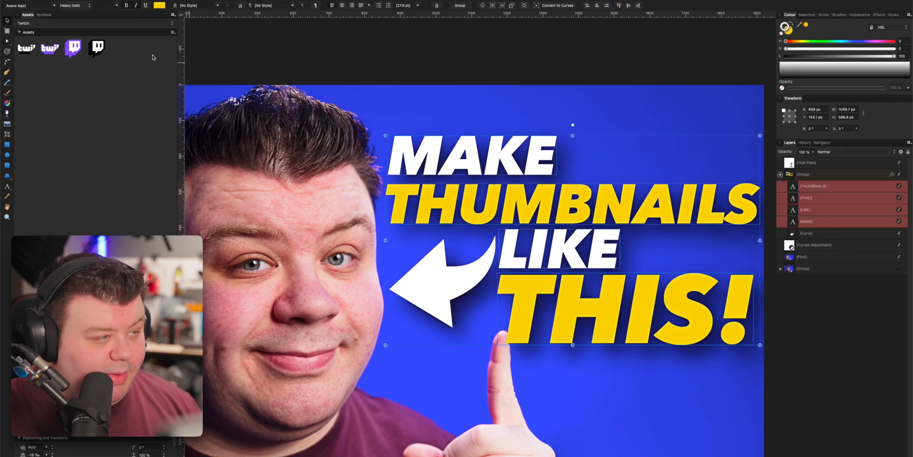
pyautogui.press('a')
pyautogui.click(95, 5)
pyautogui.moveTo(79, 28); pyautogui.dragTo(85, 27)
pyautogui.moveTo(796, 55)
pyautogui.mouseDown()
pyautogui.moveTo(771, 57)
pyautogui.moveTo(895, 56)
pyautogui.mouseUp()
pyautogui.press('z')
pyautogui.moveTo(500, 202); pyautogui.dragTo(506, 225)
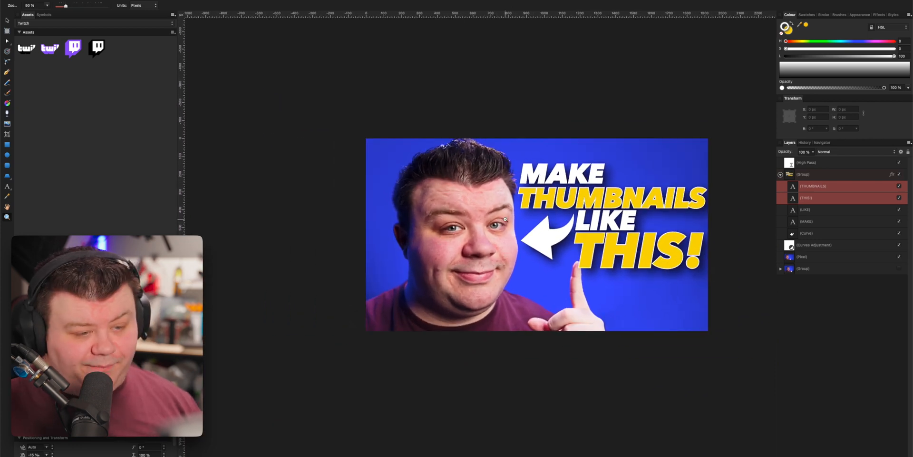
pyautogui.press('v')
pyautogui.click(883, 339)
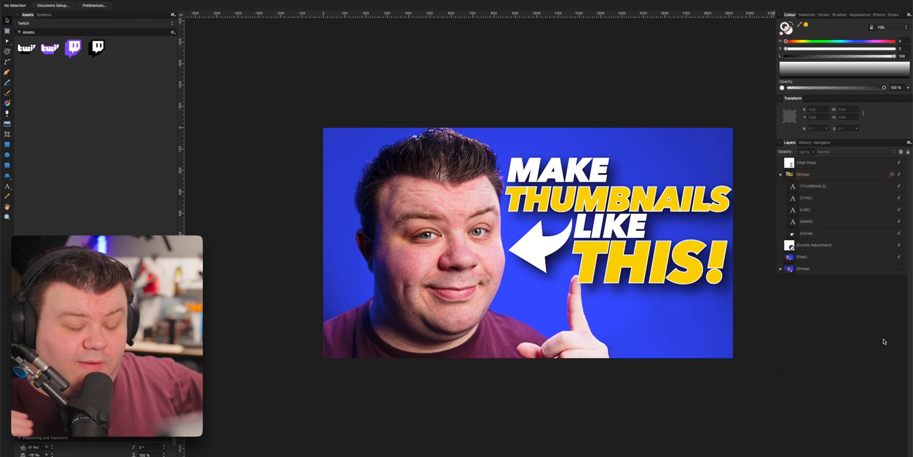